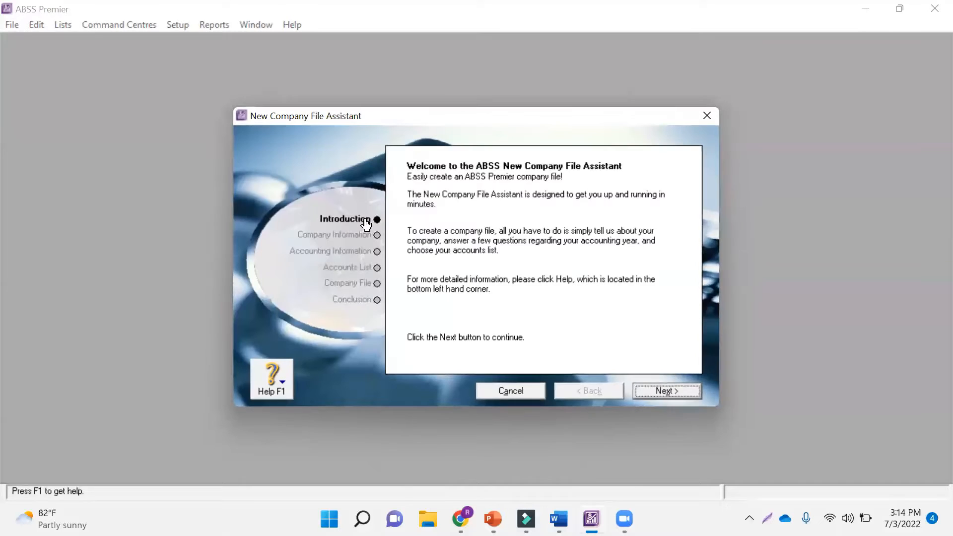
Step: Enter PT E as the company name from the PowerPoint case slide and continue to the accounting information
click(690, 396)
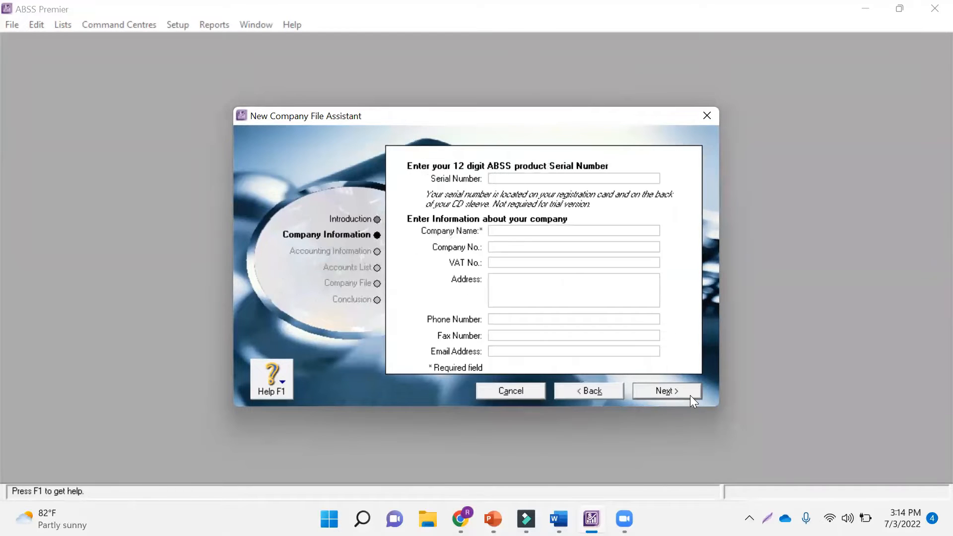
key(alt+Tab)
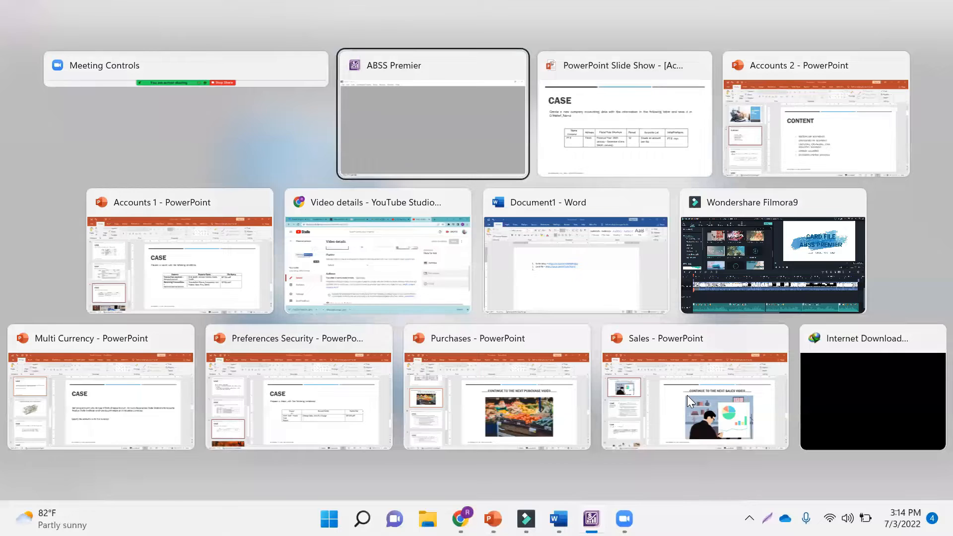
key(alt+Tab)
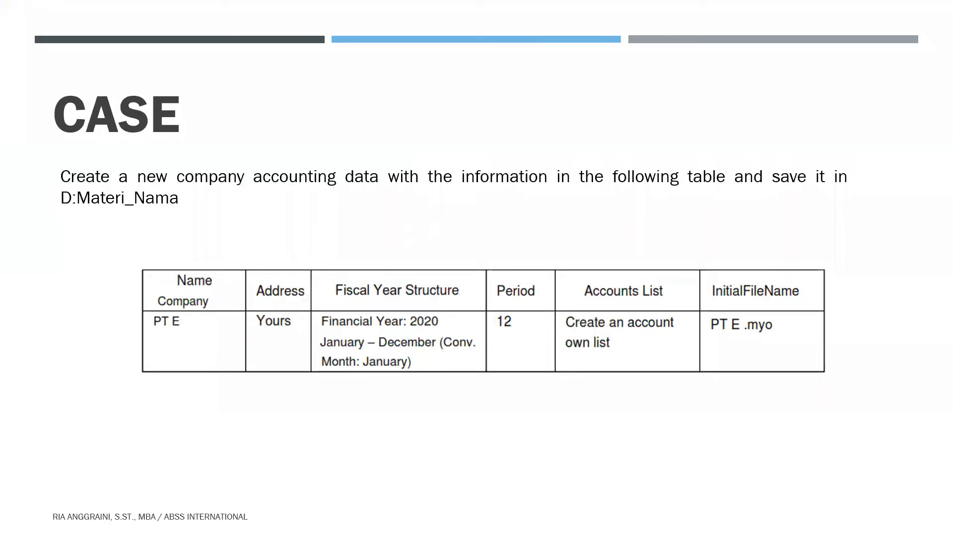
key(alt+Tab)
key(alt+Tab)
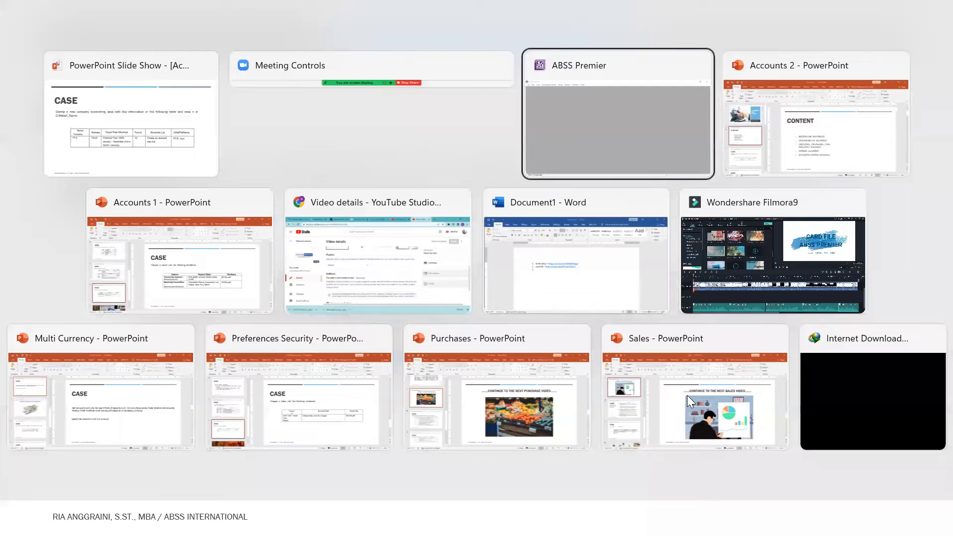
key(Tab)
text(PT E)
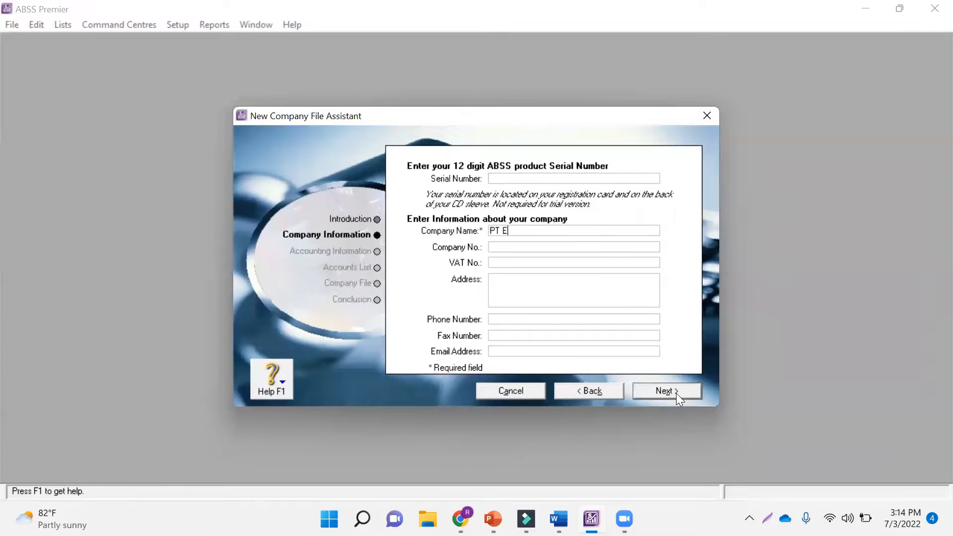
click(676, 393)
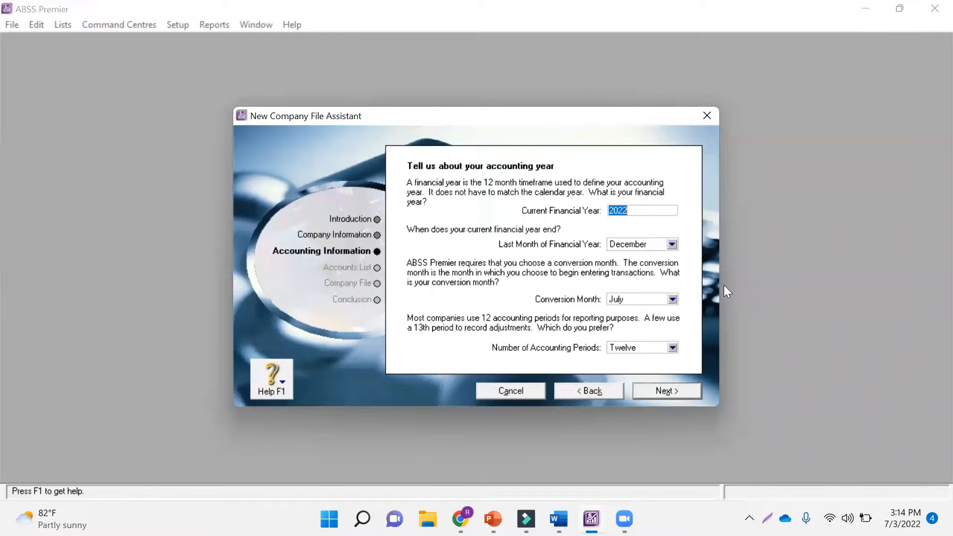
Step: Check the fiscal year in the case slide and set the current financial year to 2020
key(alt+Tab)
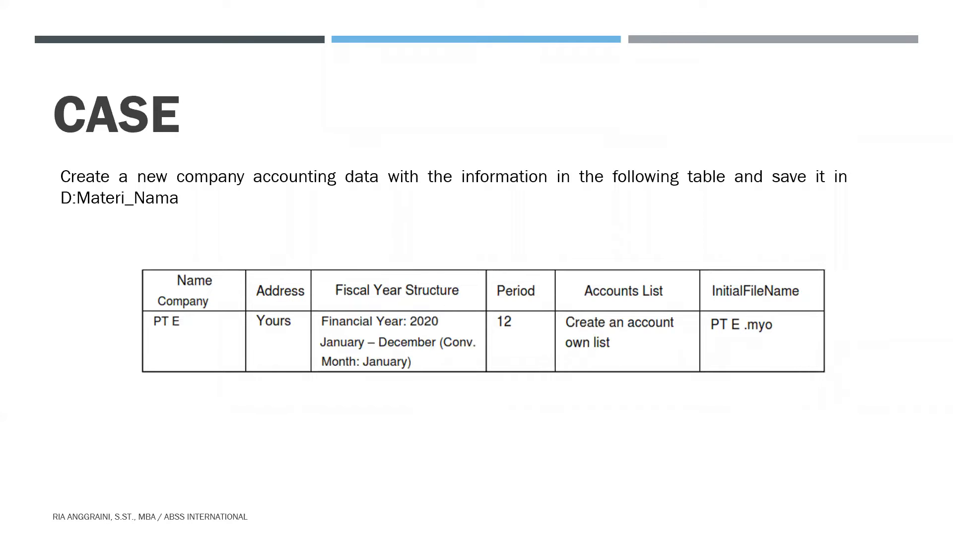
key(alt+Tab)
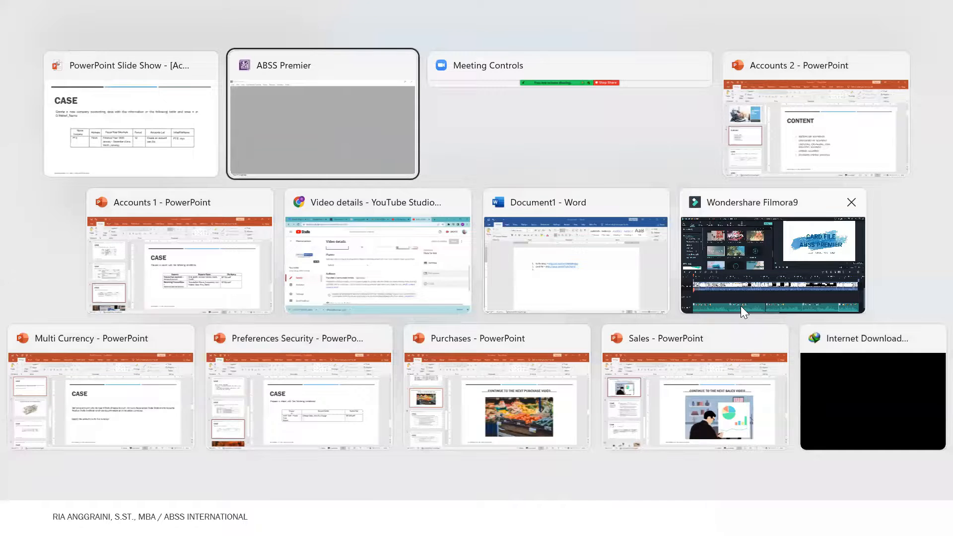
click(637, 211)
key(BackSpace)
text(020)
key(Tab)
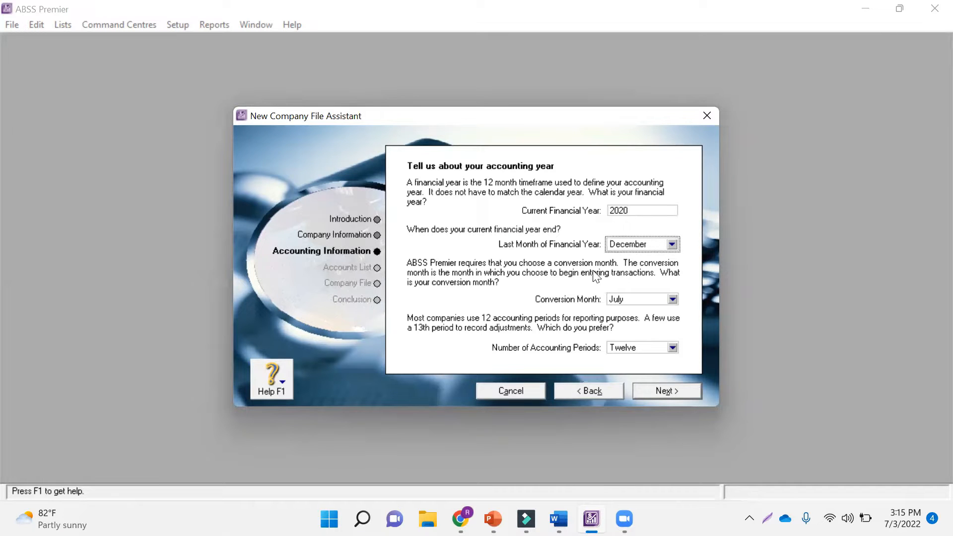
Step: Set the conversion month to January, check the periods against the case slide, and confirm the accounting information
click(625, 300)
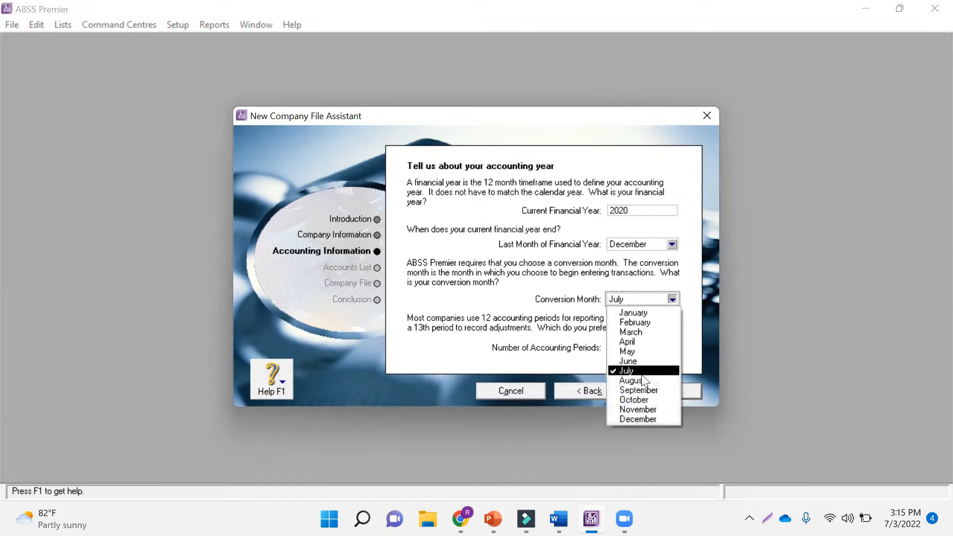
click(645, 313)
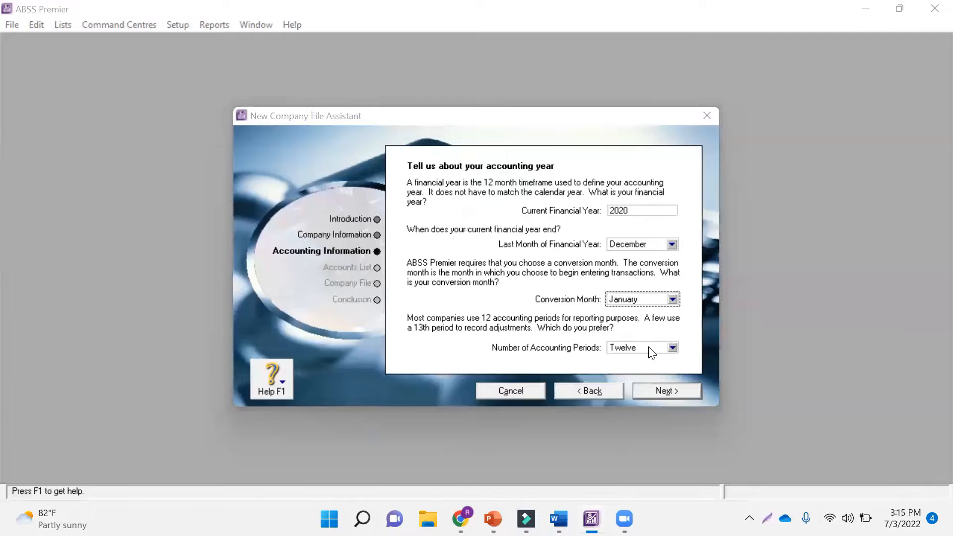
key(alt+Tab)
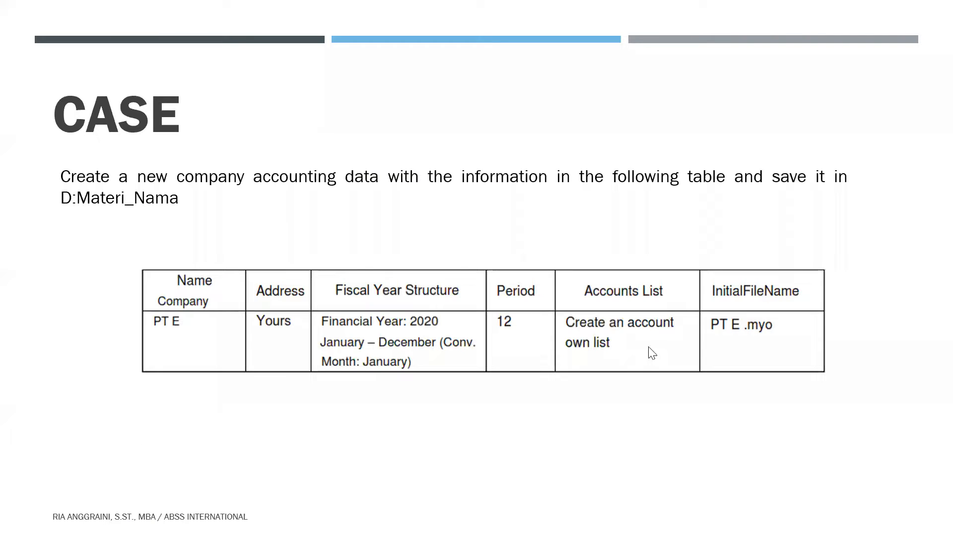
key(alt+Tab)
click(670, 391)
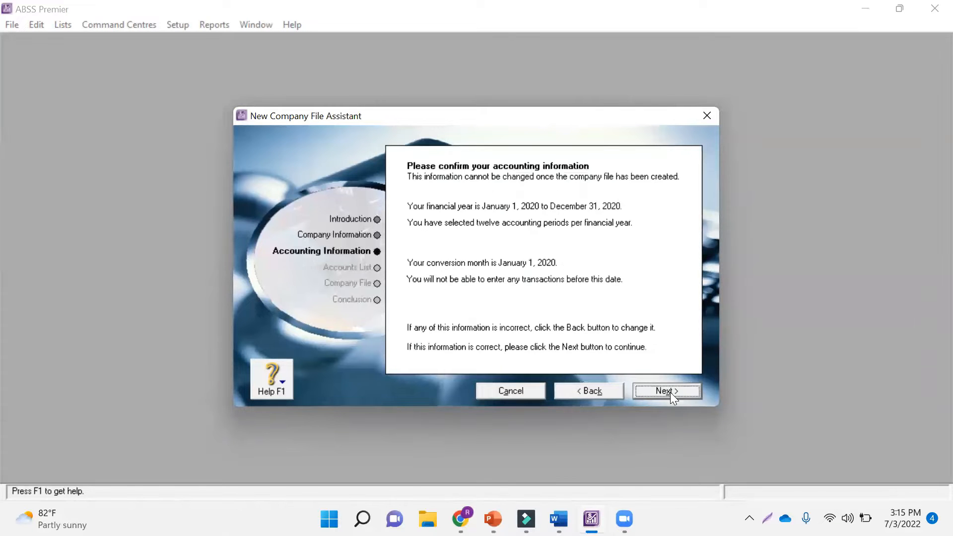
click(670, 392)
Step: Check the accounts list requirement in the case slide and choose to build your own accounts list
key(alt+Tab)
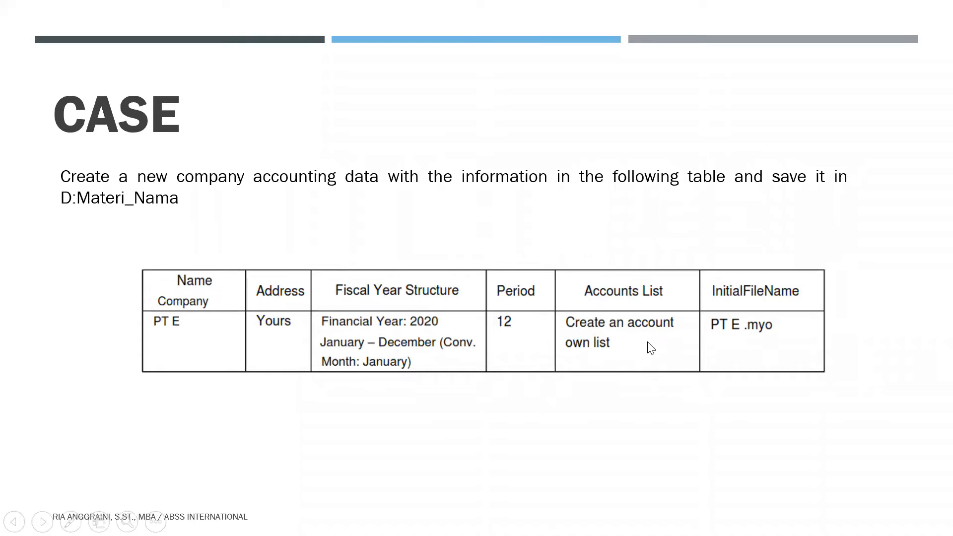
key(alt+Tab)
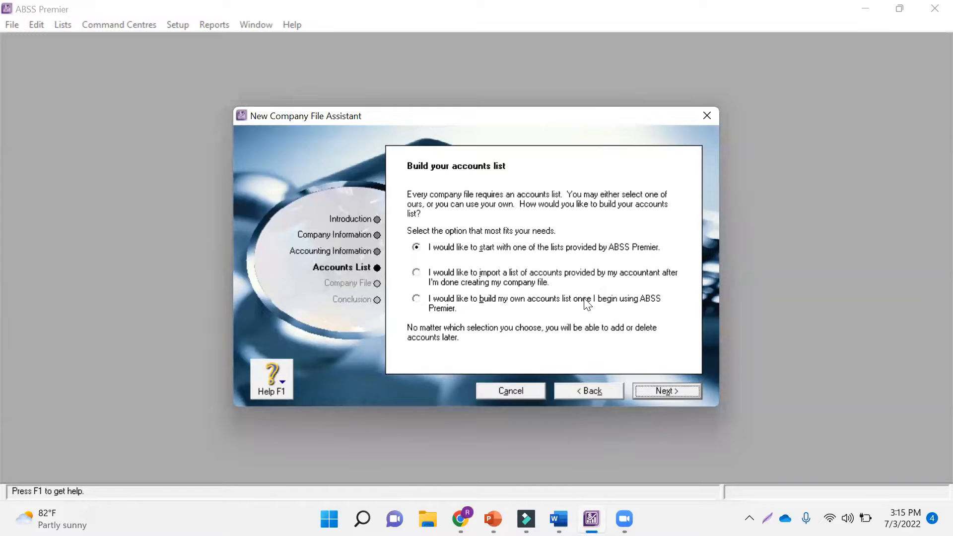
click(475, 303)
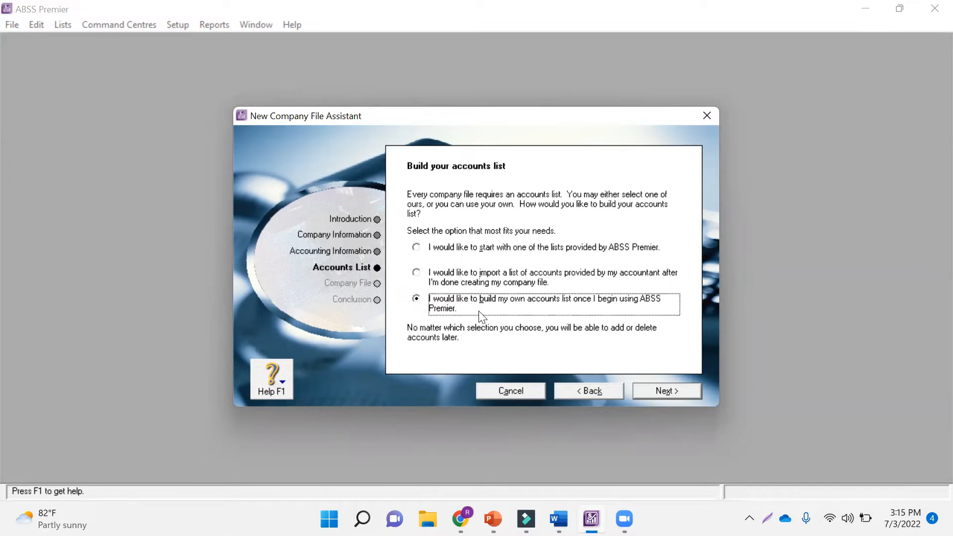
click(663, 391)
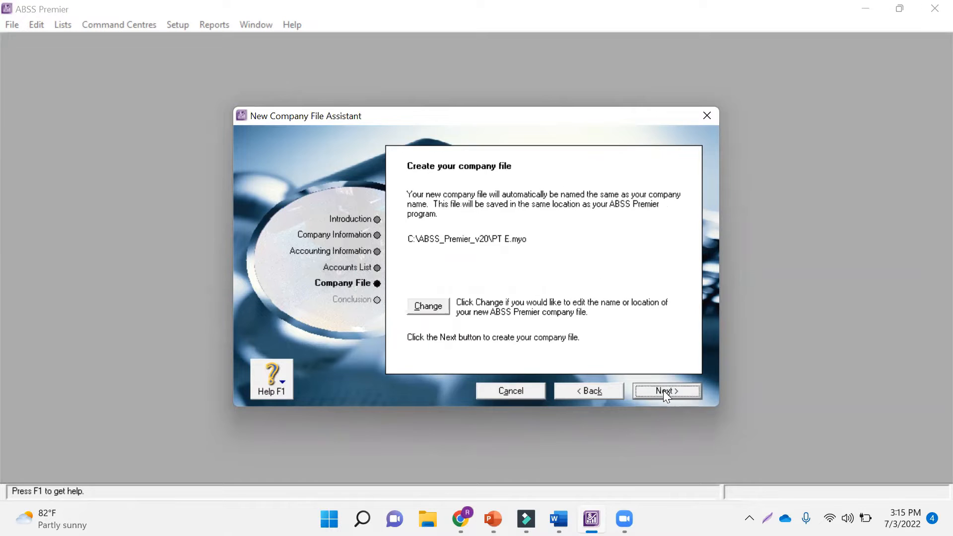
Step: Create the company file as C:\ABSS_Premier_v20\PT E.myo and proceed to the Command Centre
click(682, 386)
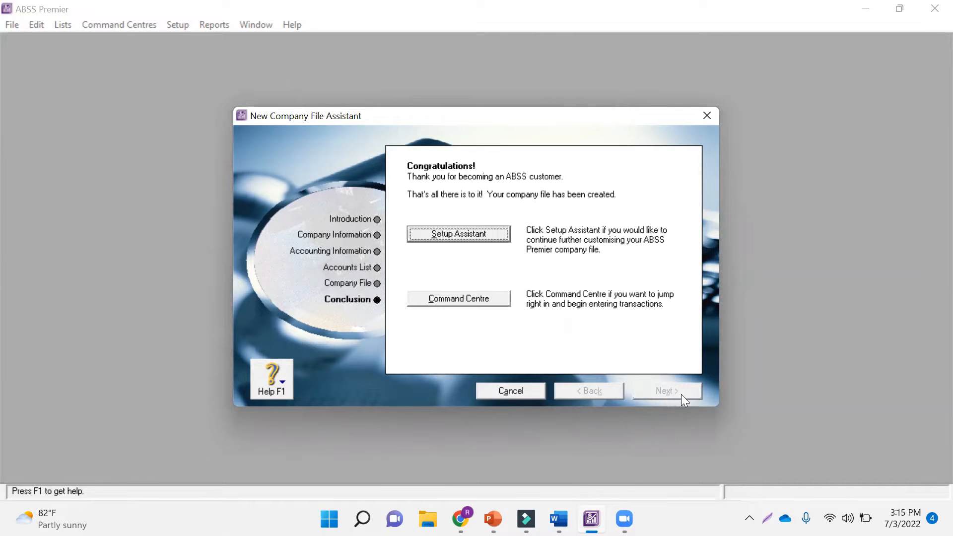
click(456, 297)
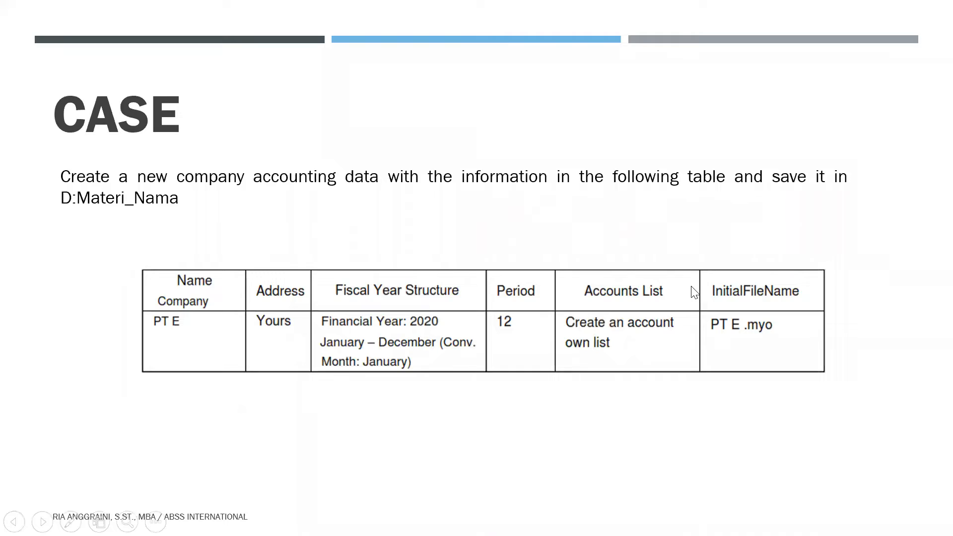
Step: Advance to the account structure case slide, open the Accounts List in ABSS Premier, and compare it with the case table
click(693, 293)
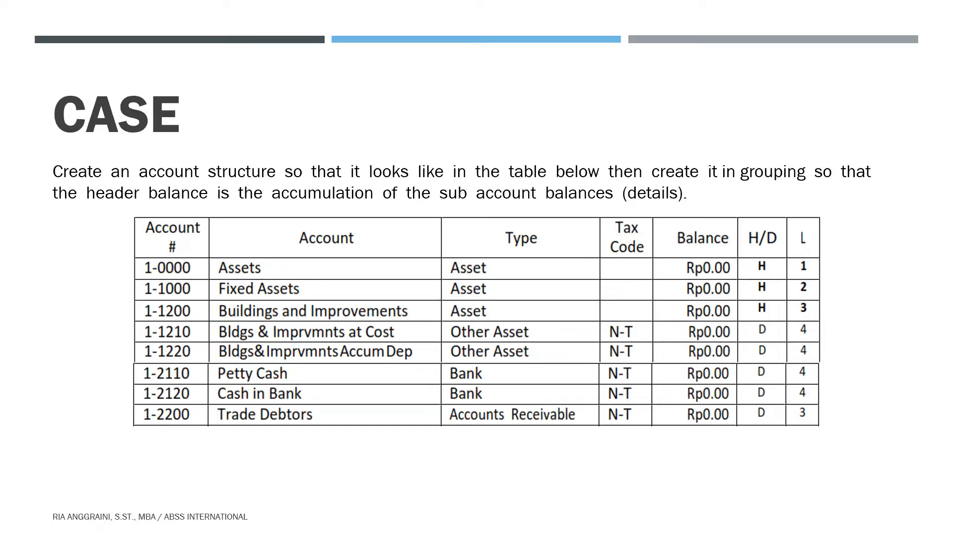
key(alt+Tab)
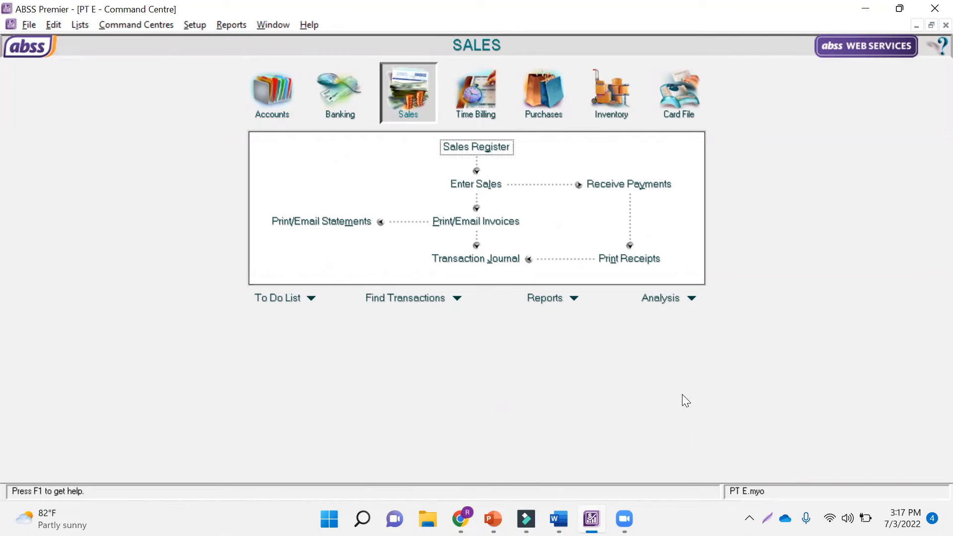
click(276, 98)
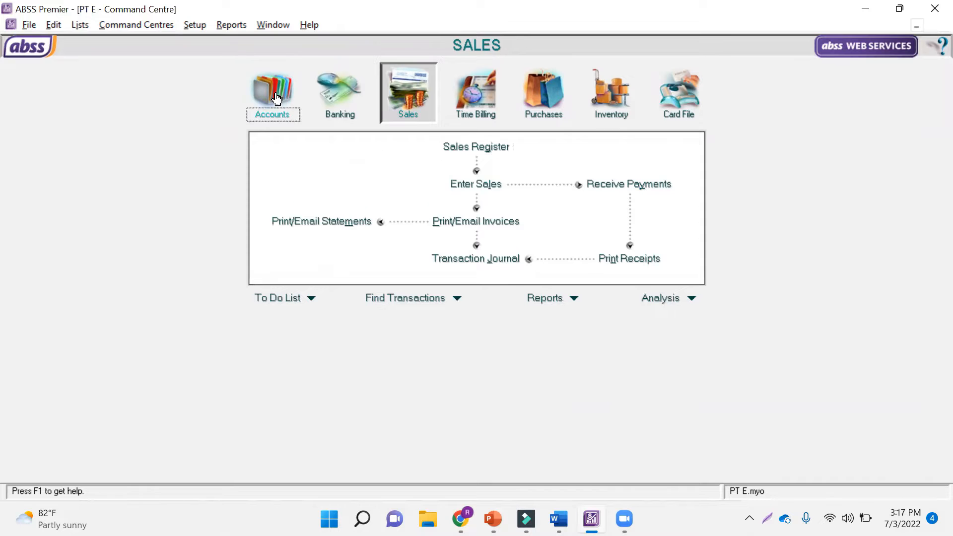
click(495, 153)
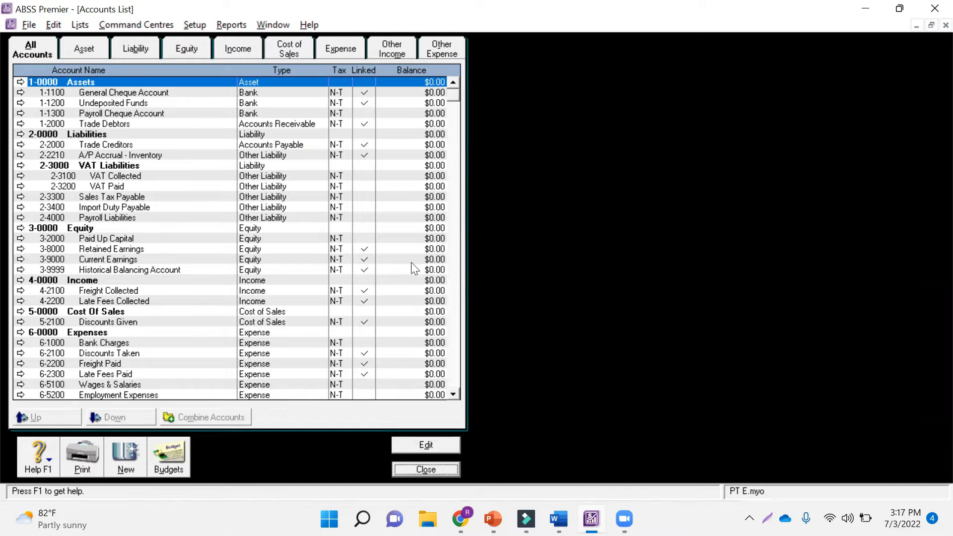
key(alt+Tab)
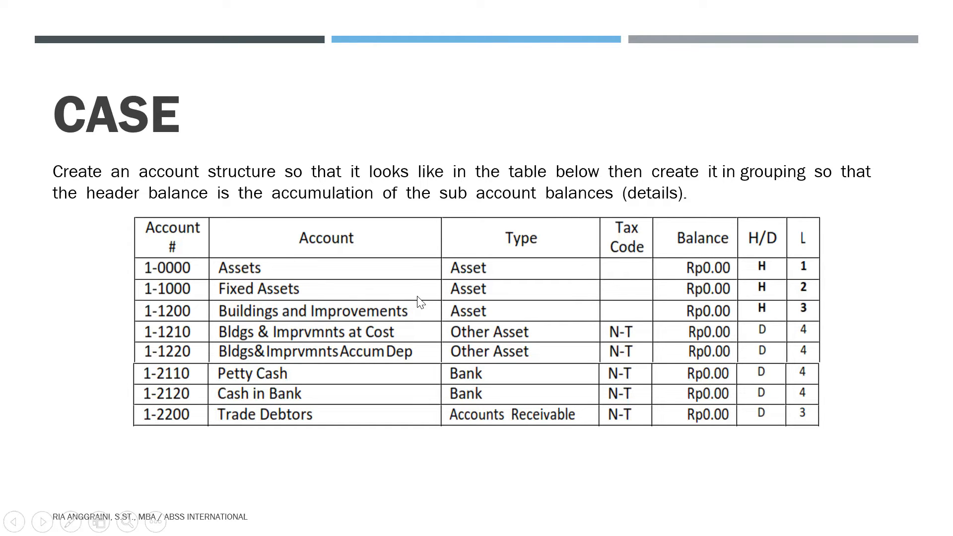
key(alt+Tab)
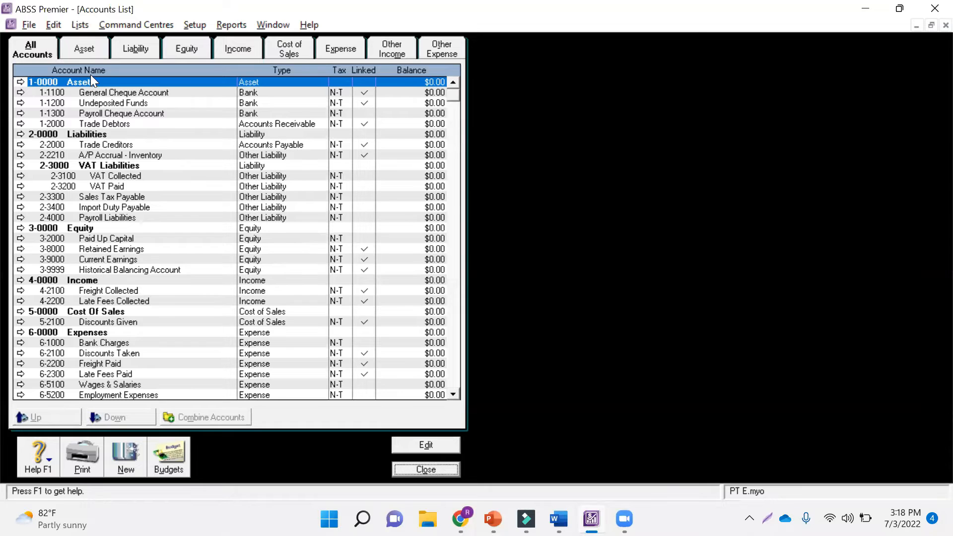
Step: Start a new header account with the account type Asset
click(124, 469)
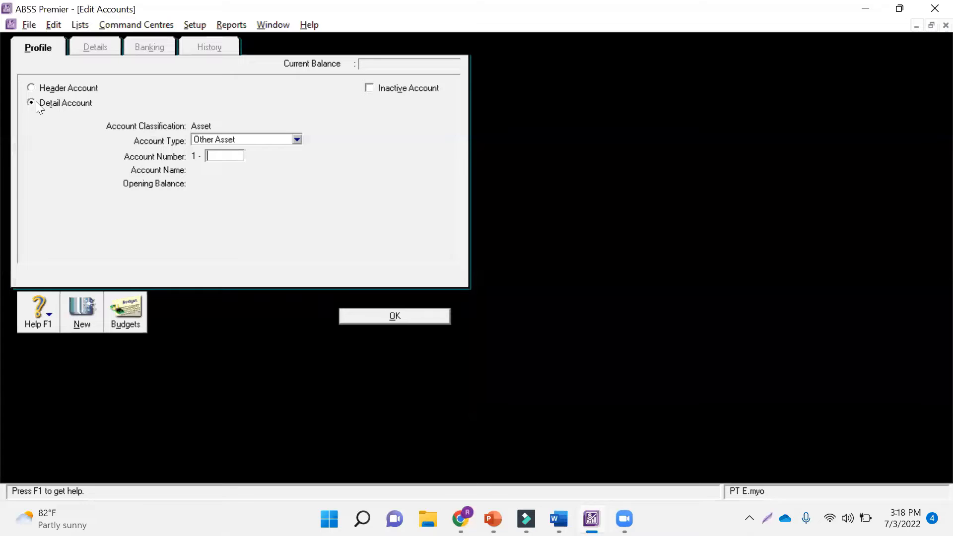
click(65, 83)
click(267, 138)
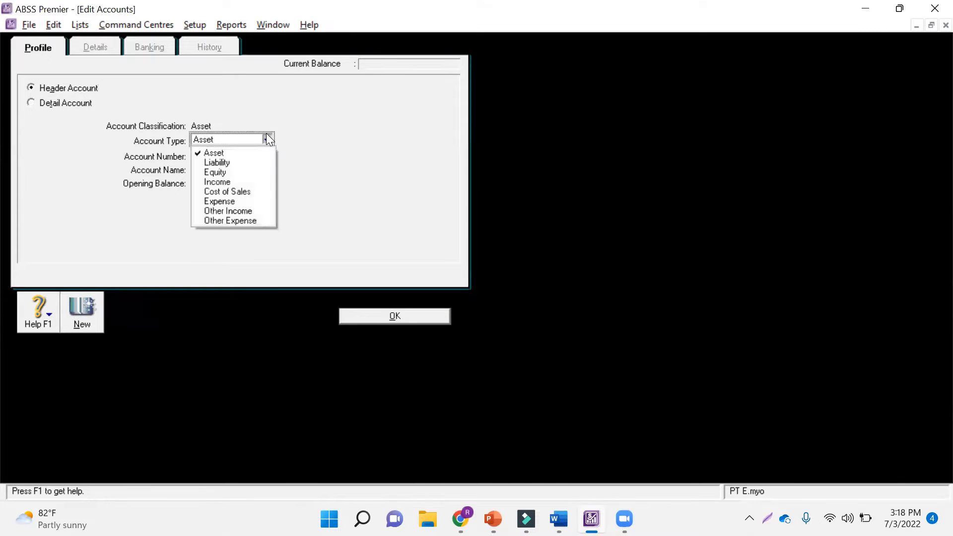
click(259, 151)
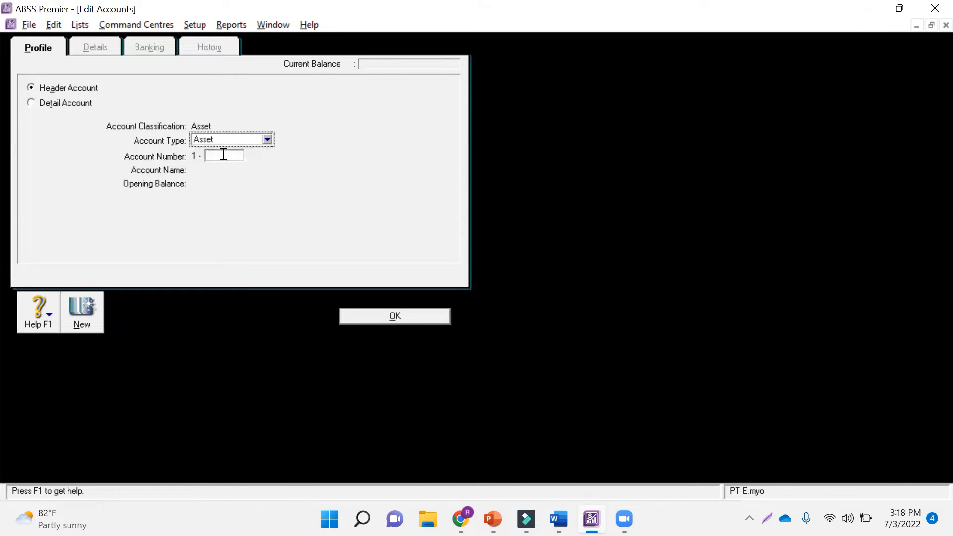
Step: Look up the account in the case table, give it number 1-1000 and the name Fixed Asset, and save it
key(alt+Tab)
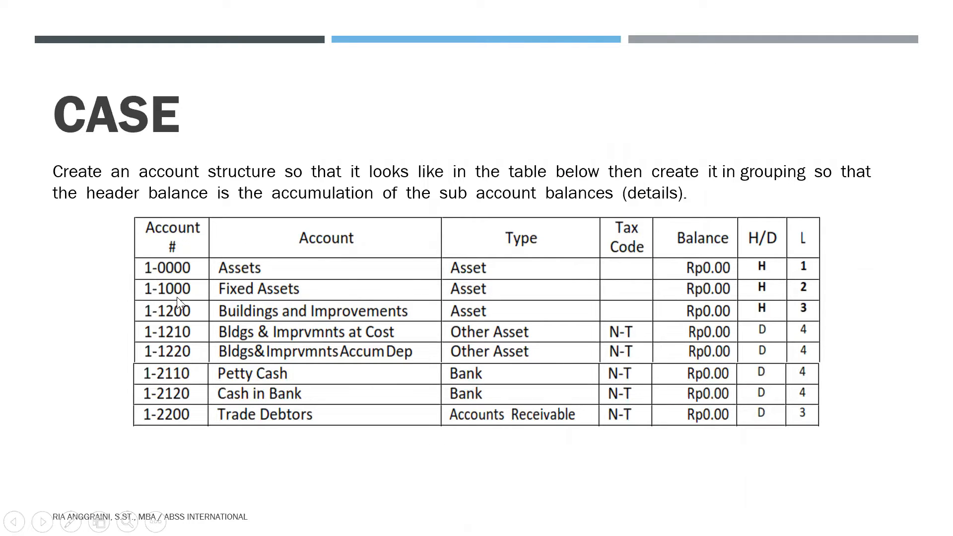
key(alt+Tab)
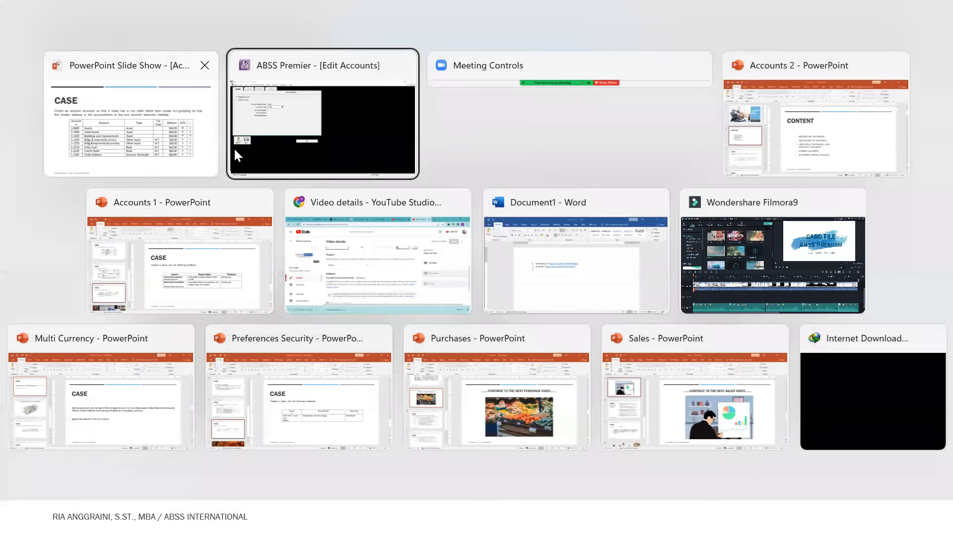
text(1000)
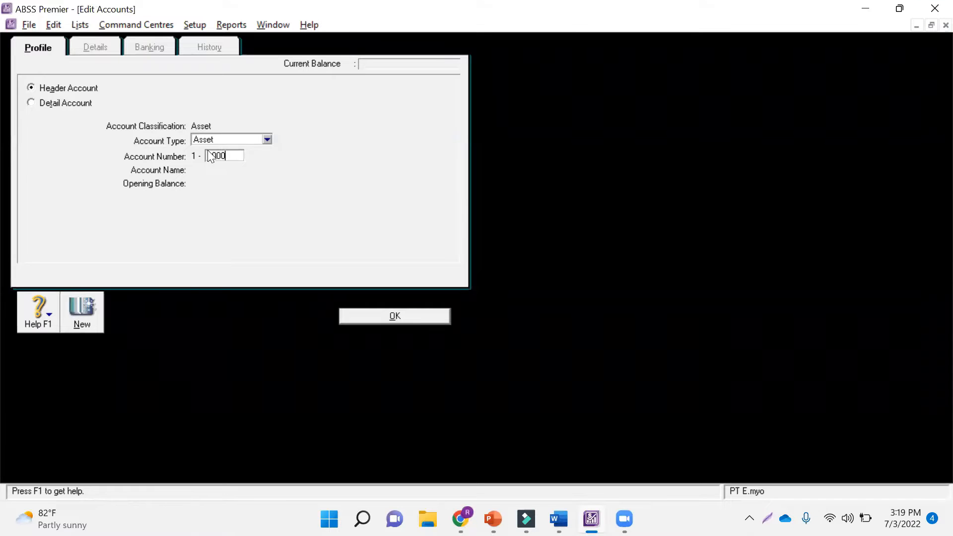
key(Tab)
text(Fix)
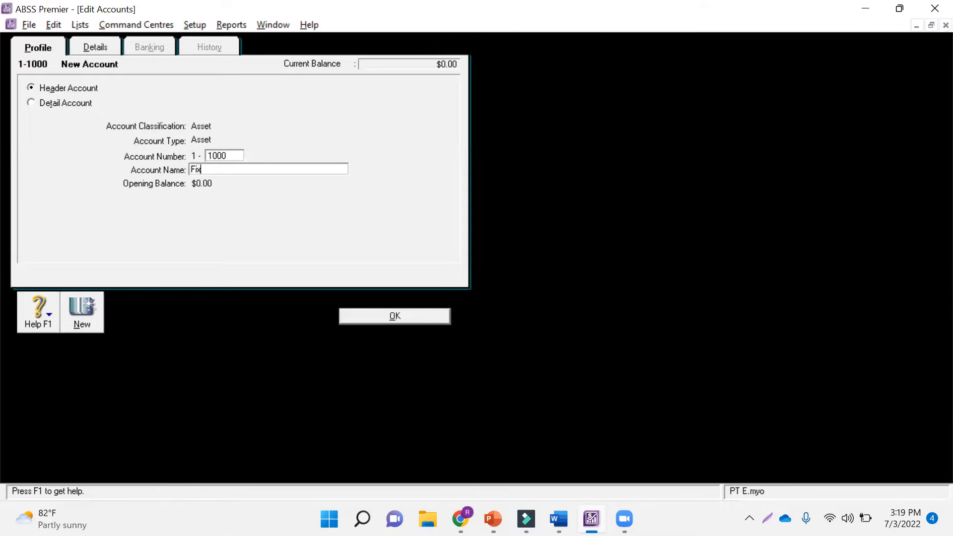
text(ed Asset)
key(Return)
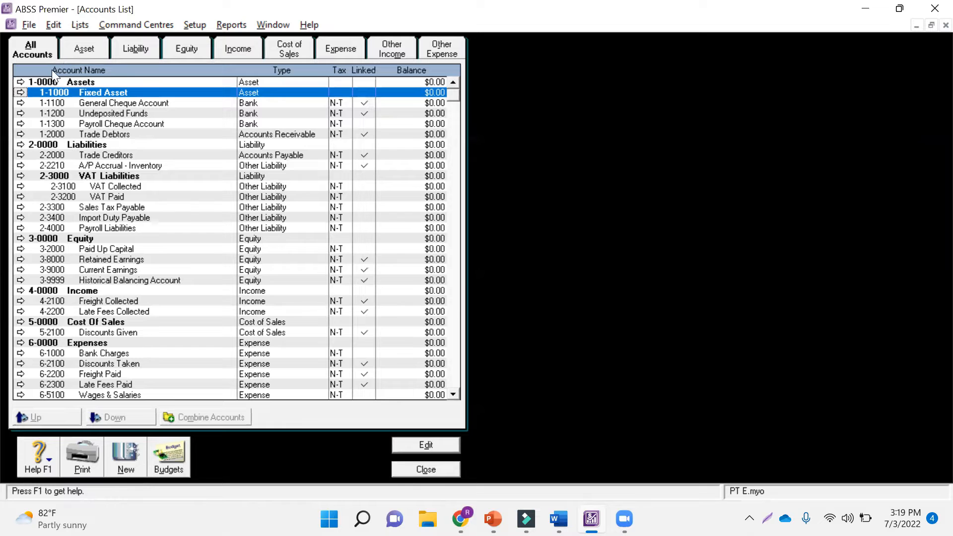
Step: Look up the next header in the case table and try to create a new header account numbered 1-1200
key(alt+Tab)
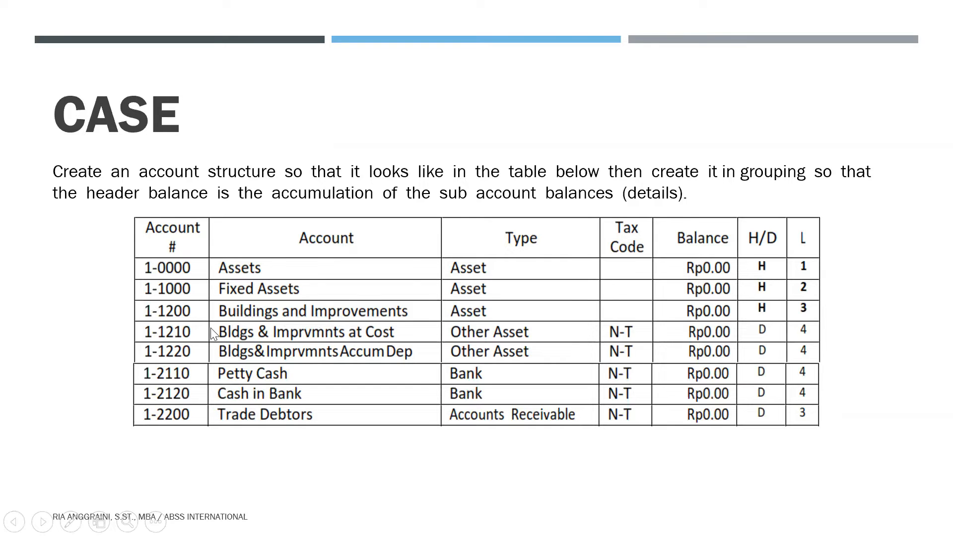
key(alt+Tab)
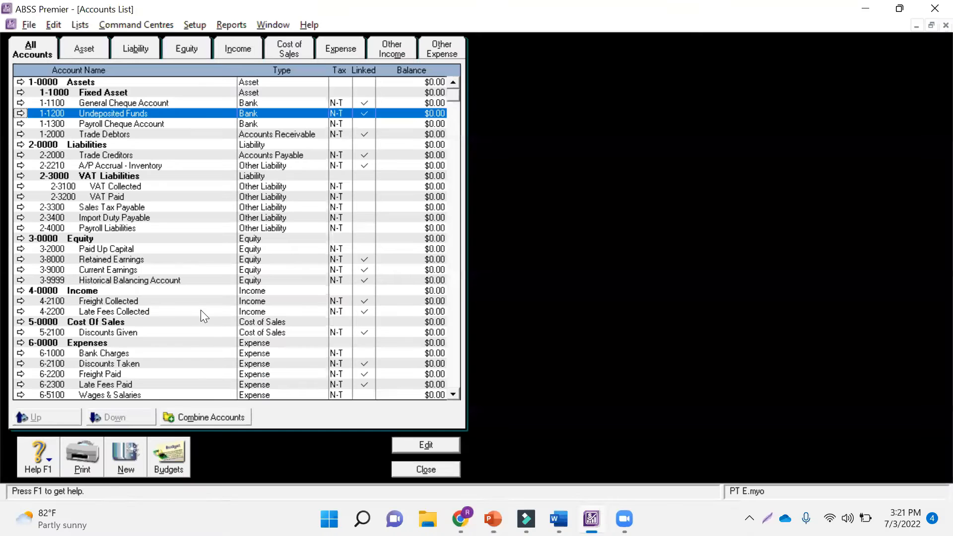
click(138, 452)
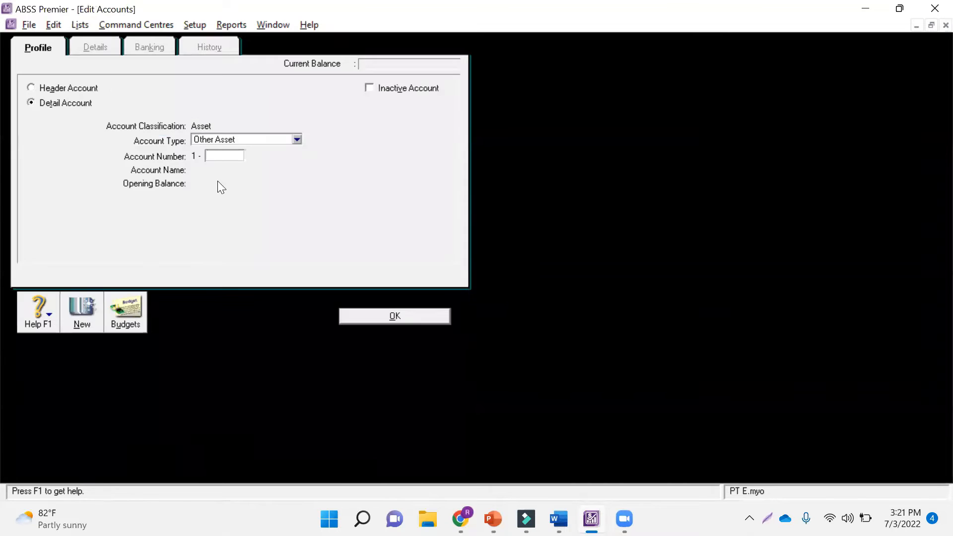
click(83, 88)
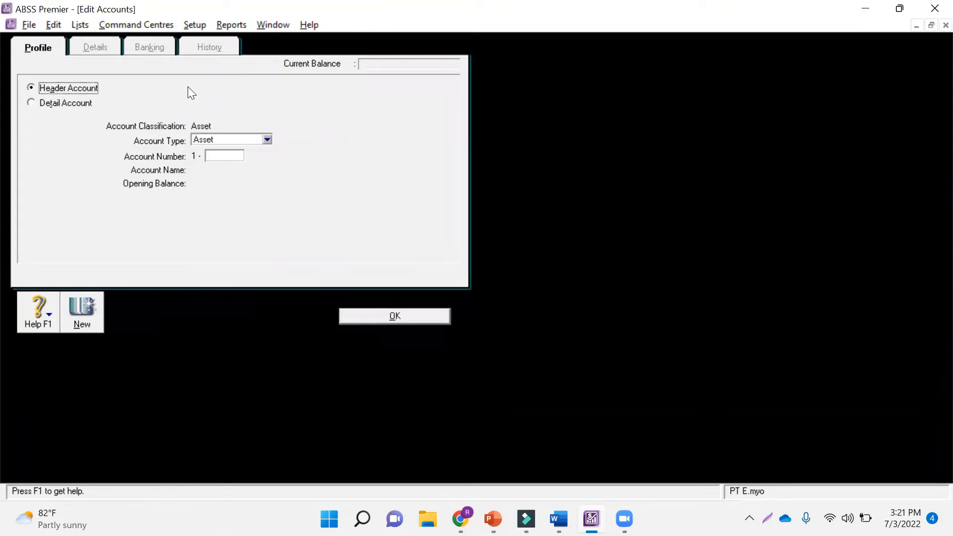
click(234, 156)
text(1200)
key(Tab)
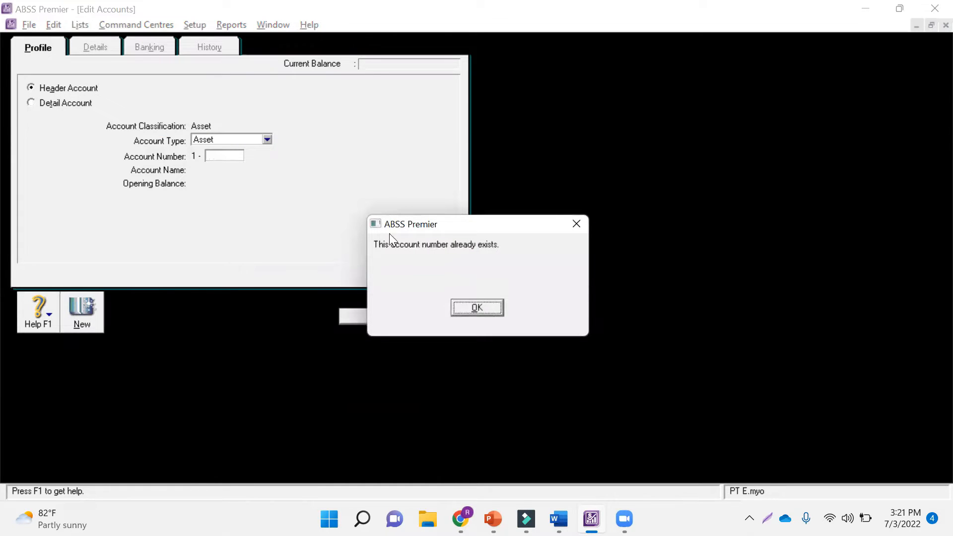
click(493, 310)
click(433, 316)
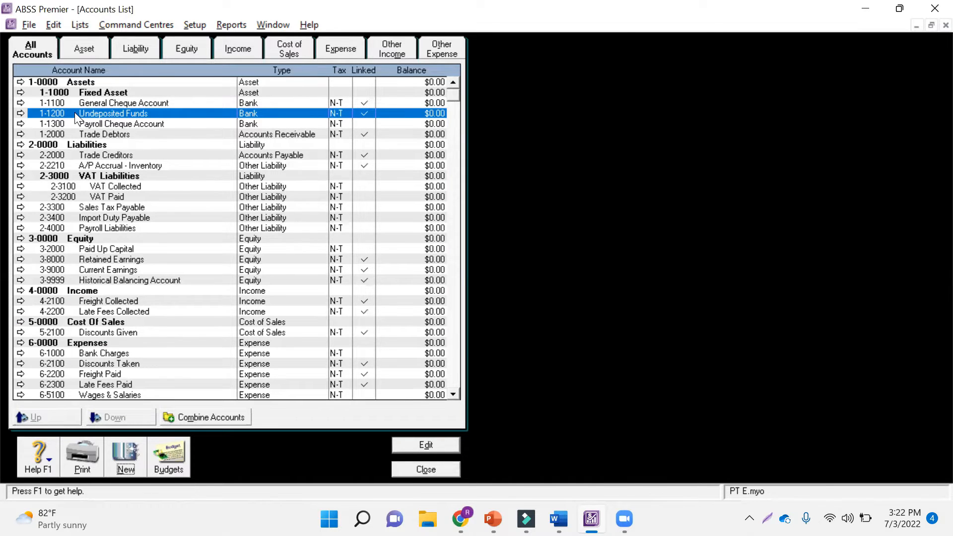
Step: Recheck the case table, open account 1-1200 Undeposited Funds for editing, and try to change it to a header account
key(alt+Tab)
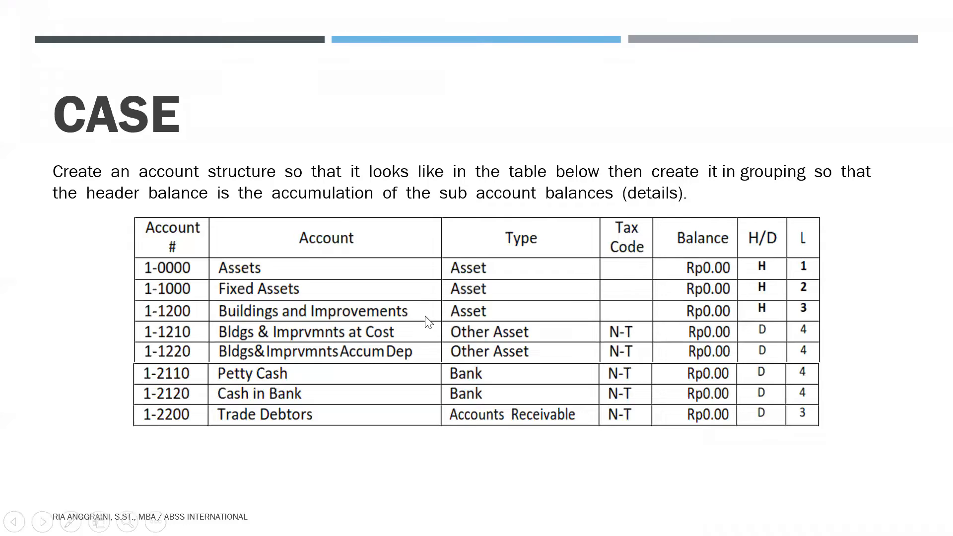
key(alt+Tab)
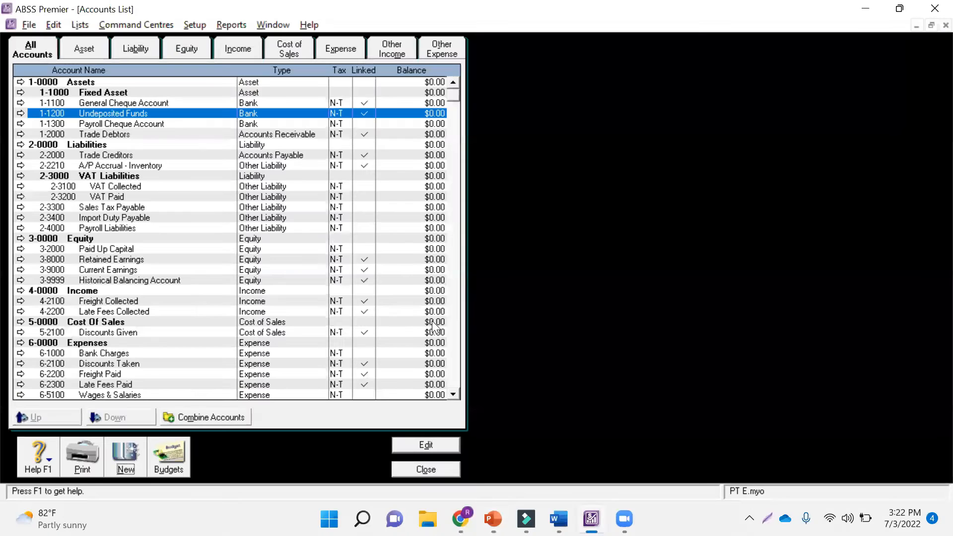
click(151, 113)
click(435, 449)
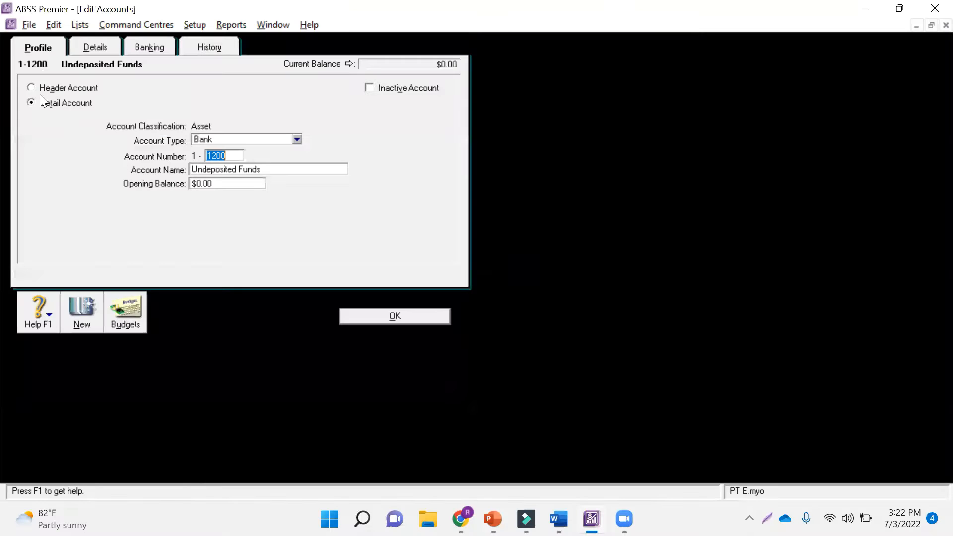
click(63, 89)
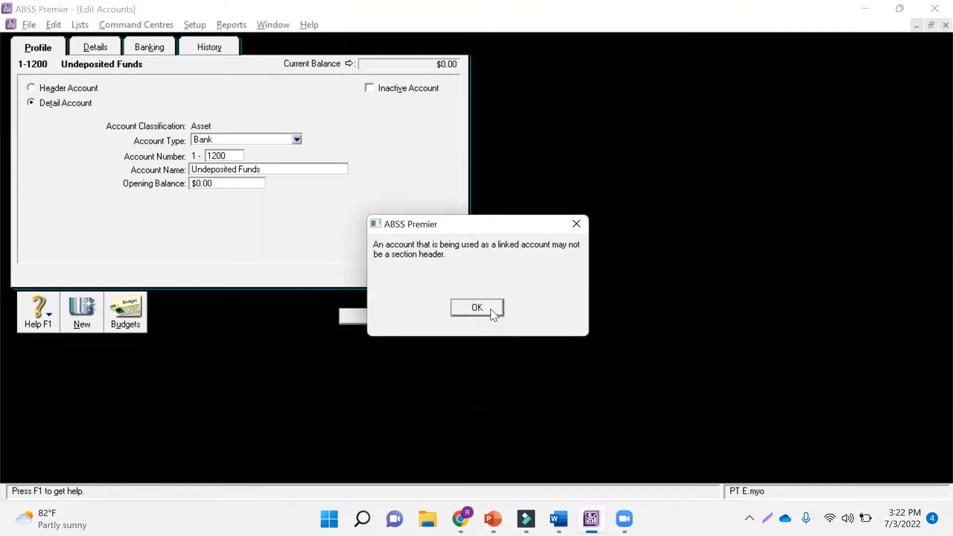
click(490, 308)
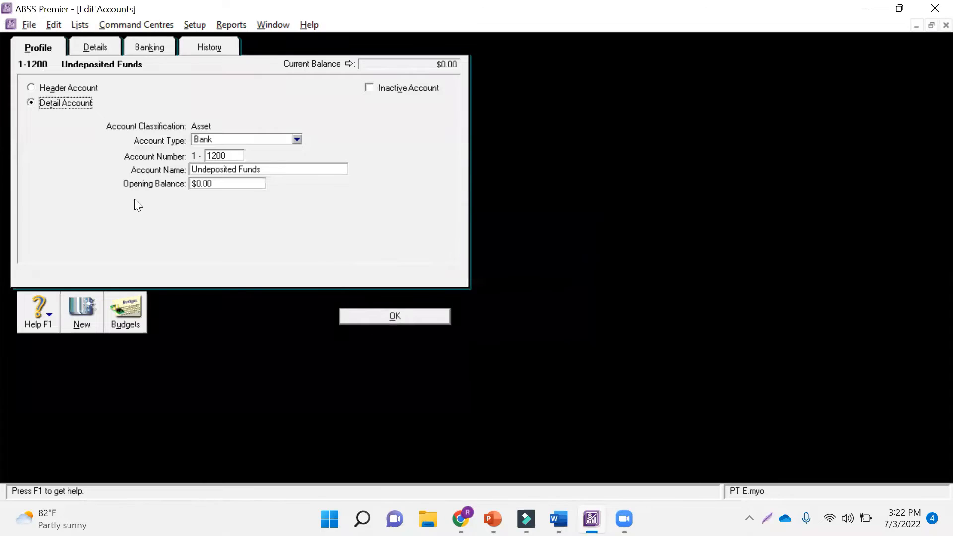
Step: Unlink account 1-1200 by setting the linked bank account for undeposited funds to 1-1100 General Cheque Account, and accept the change
click(104, 44)
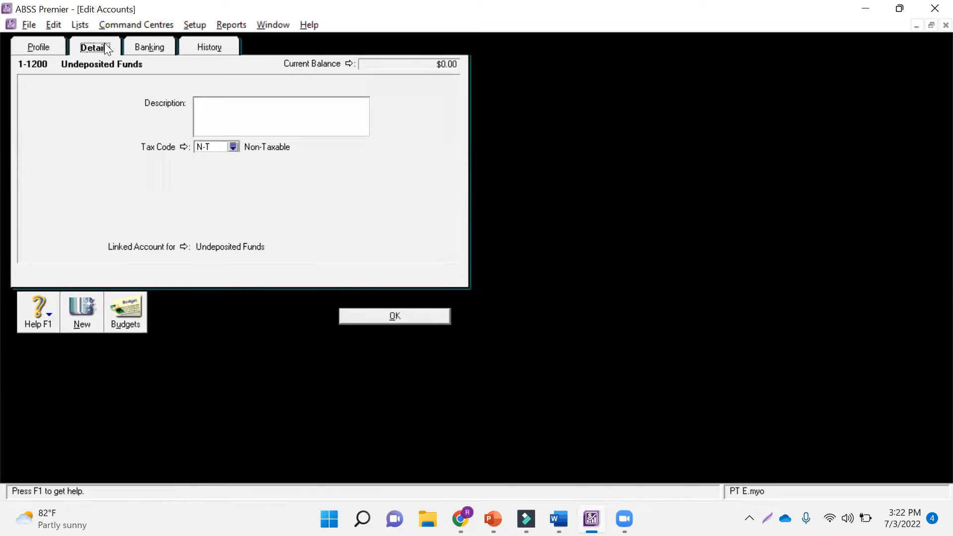
click(183, 247)
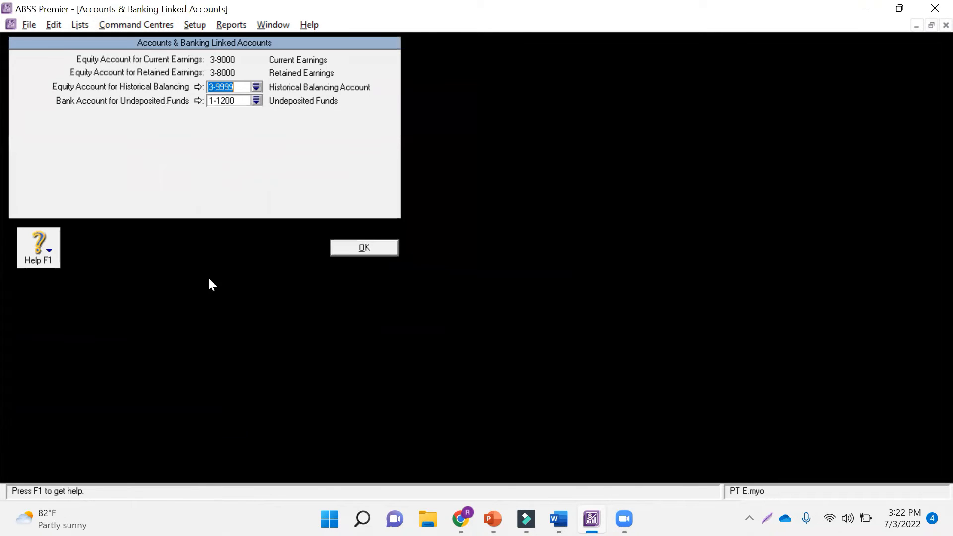
click(255, 101)
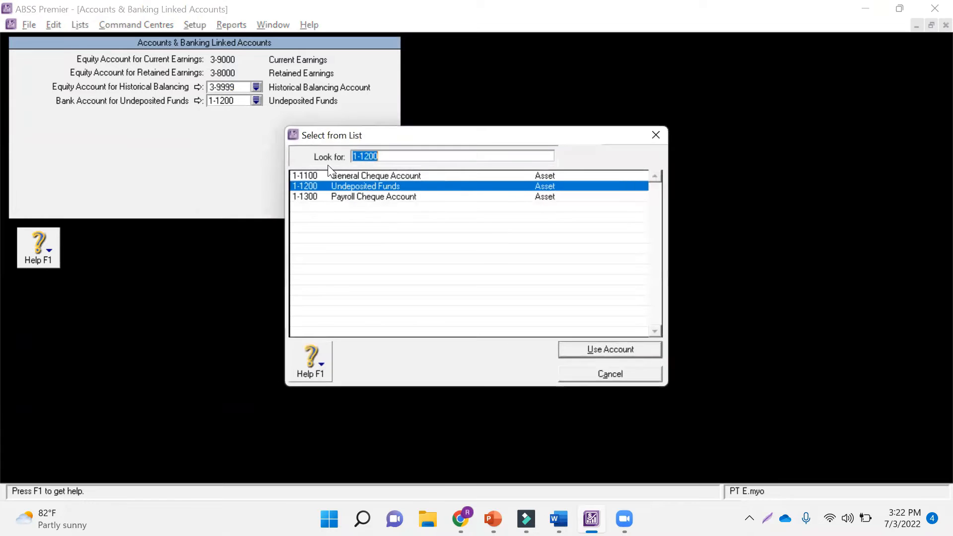
double_click(433, 176)
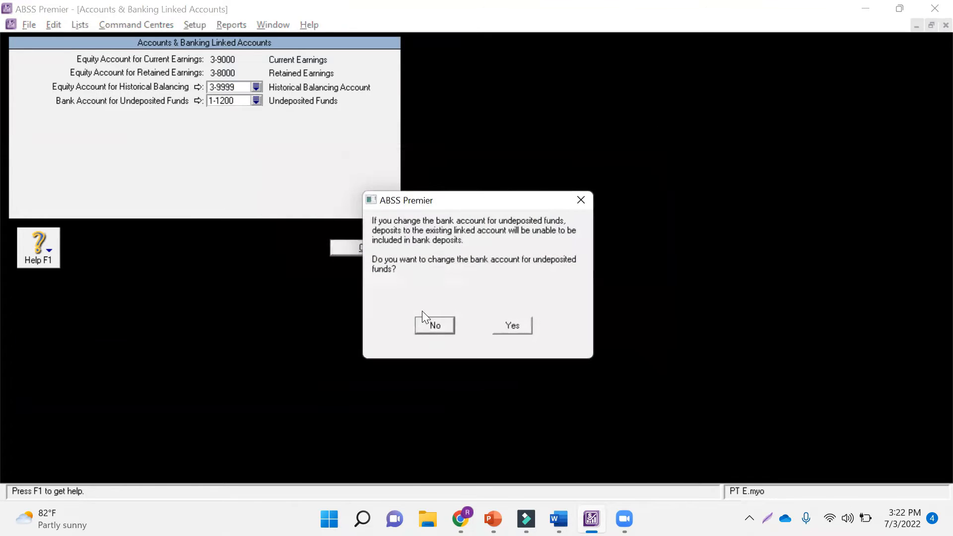
click(509, 326)
click(349, 246)
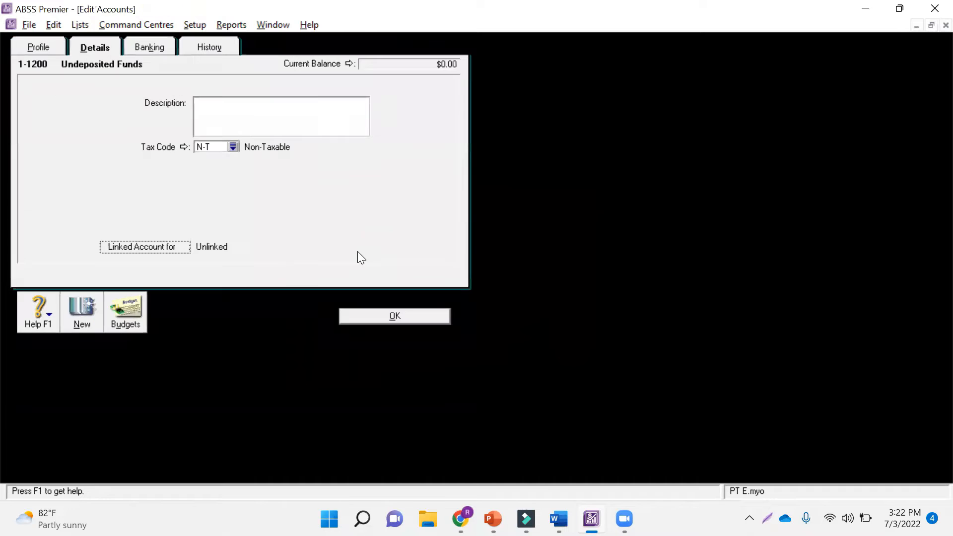
Step: Change account 1-1200 to a header account and agree to clear its banking information
click(40, 47)
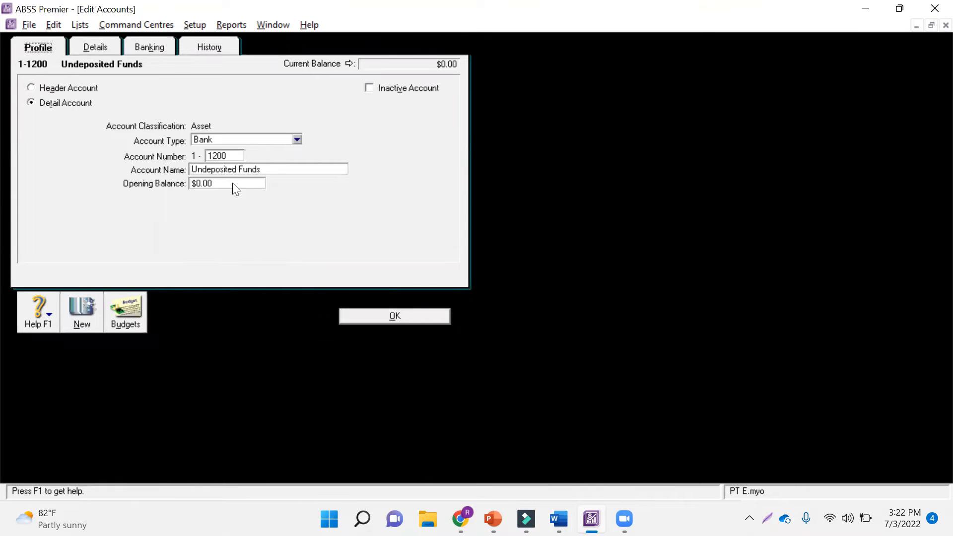
click(61, 88)
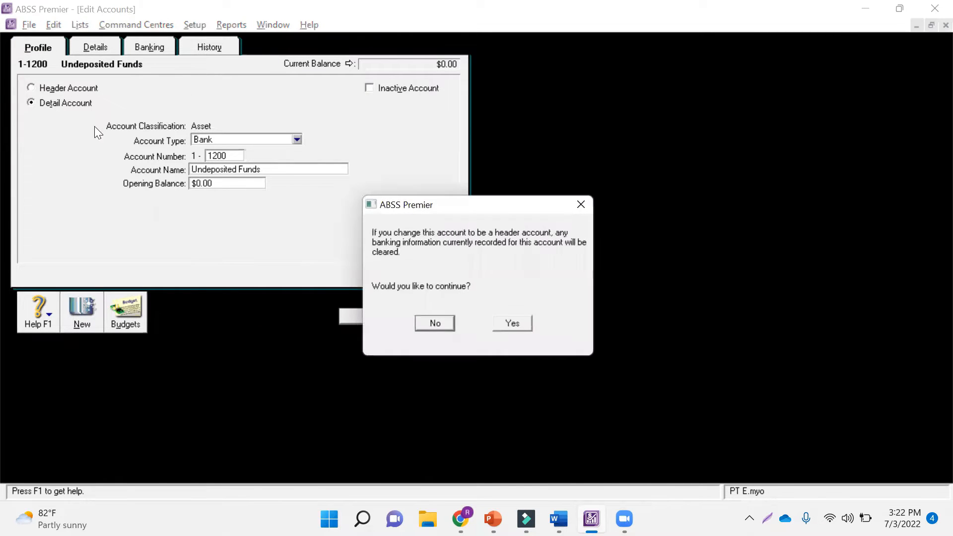
click(511, 323)
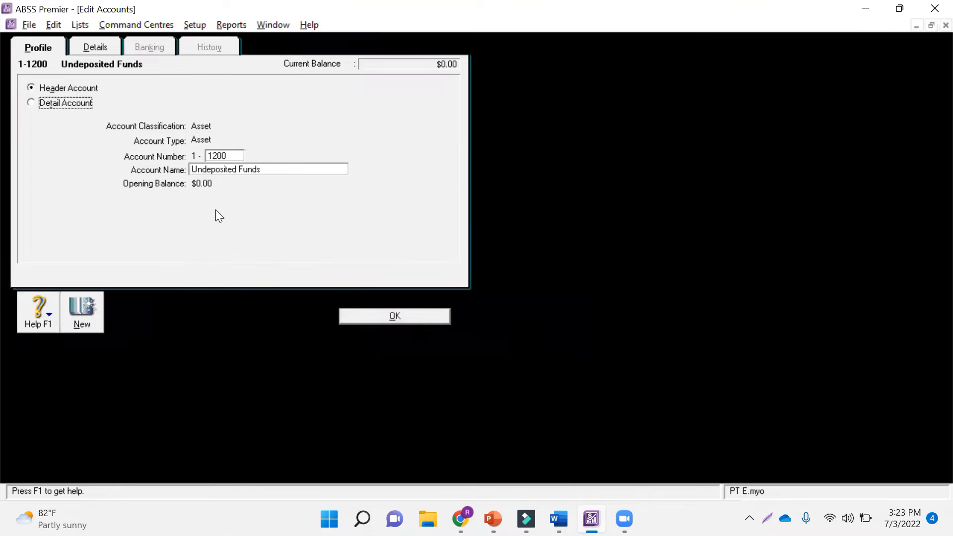
Step: Check the account name in the case table, rename account 1-1200 to Building and Improvements, and save it
click(265, 169)
key(alt+Tab)
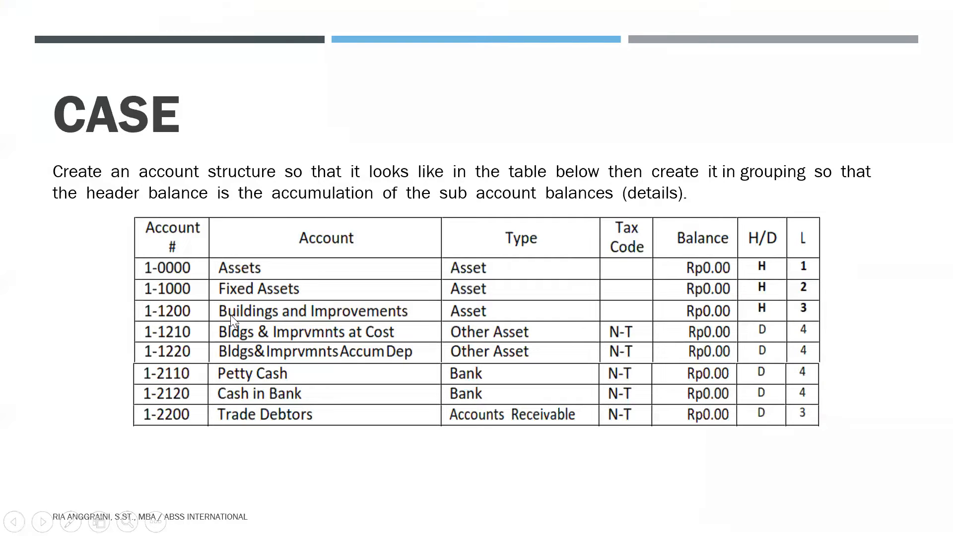
key(alt+Tab)
text(Buil)
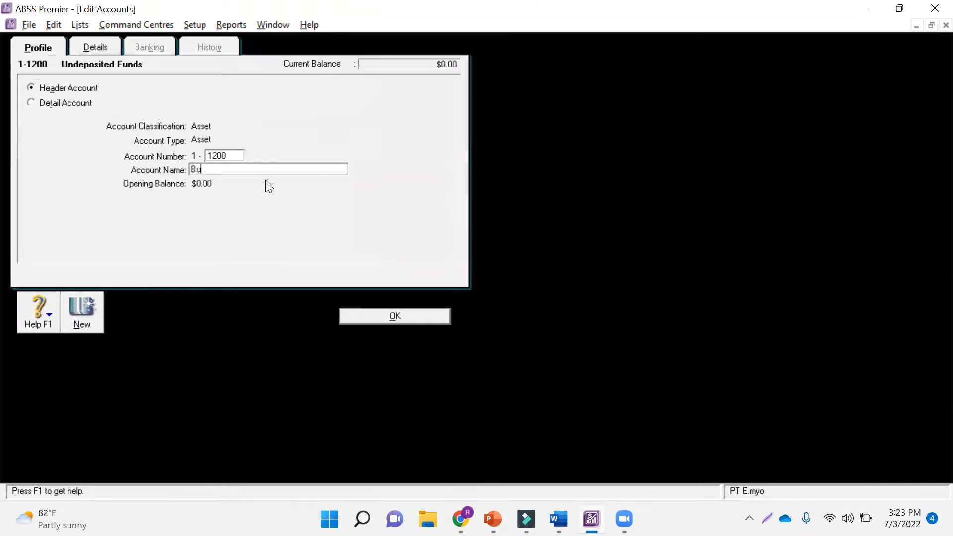
text(ding and Improvements)
click(391, 316)
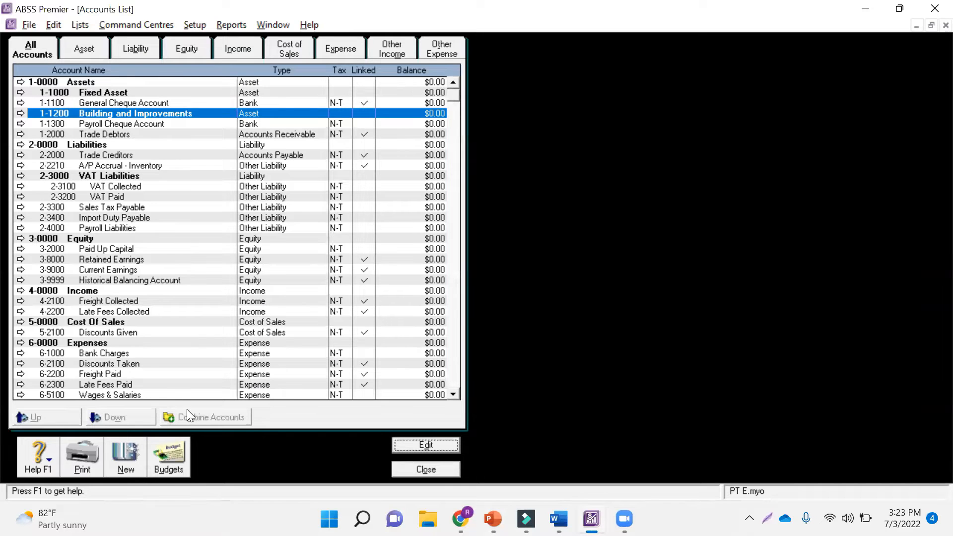
Step: Start a new detail account of type Other Asset with the number 1-1210
click(126, 454)
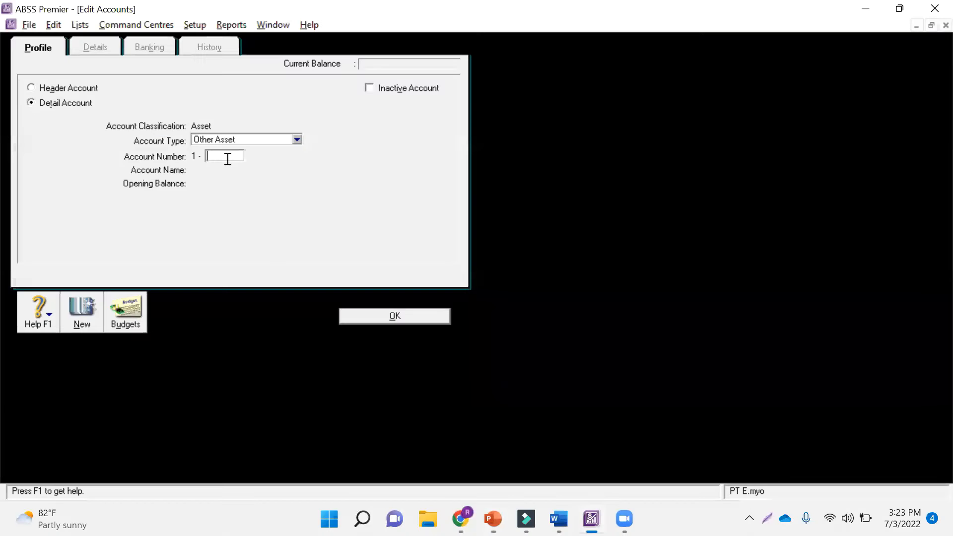
text(1210)
key(Tab)
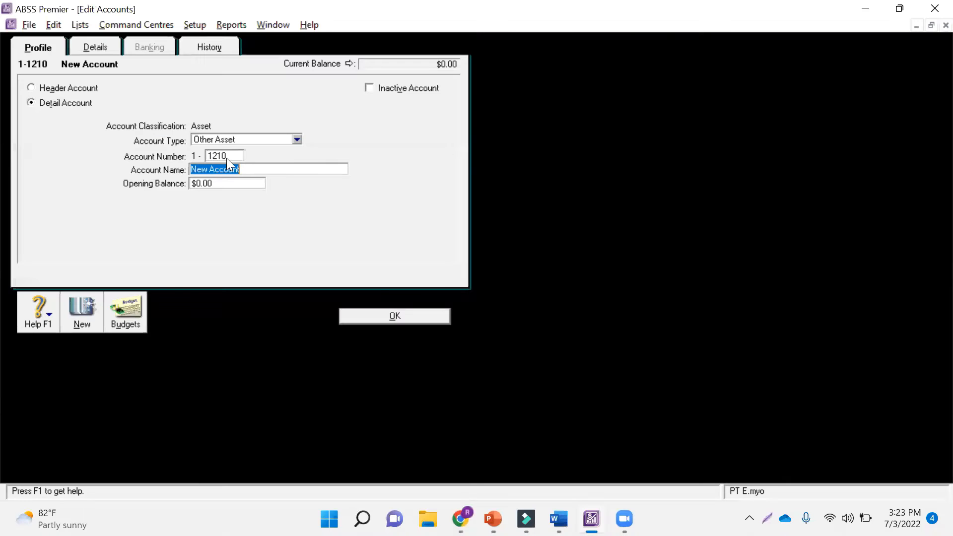
Step: Name account 1-1210 Building and Improvement Cost and save it
text(Buil)
key(BackSpace)
key(BackSpace)
text(ilding an)
text(d Improvements)
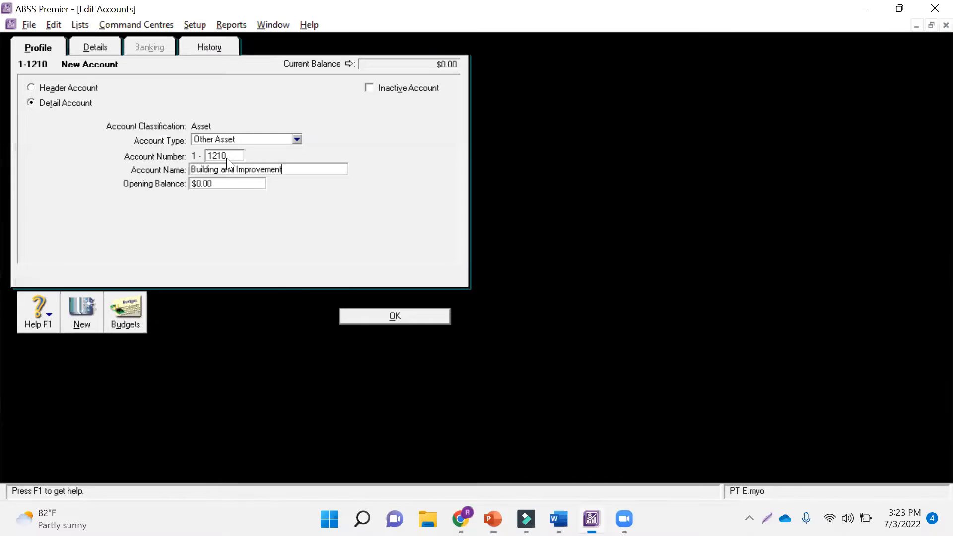
key(BackSpace)
text(at Co)
key(BackSpace)
key(BackSpace)
key(BackSpace)
key(BackSpace)
key(BackSpace)
text(Cost)
click(395, 317)
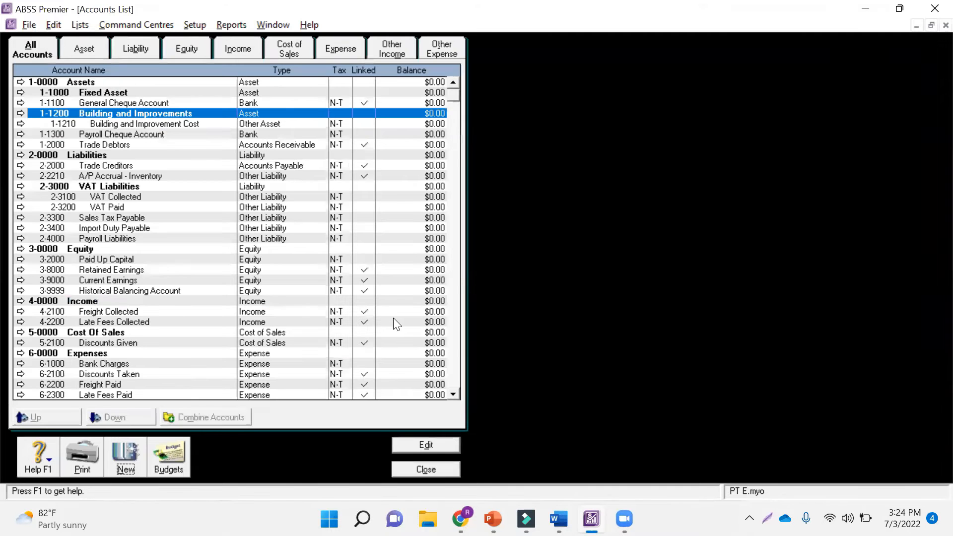
Step: Start a new detail account of type Other Asset with the number 1-1220
click(122, 124)
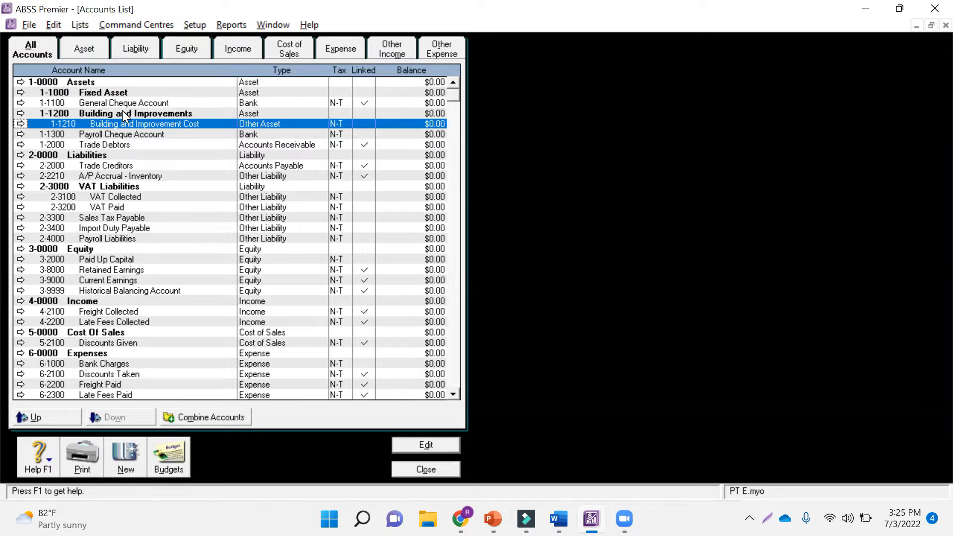
click(122, 112)
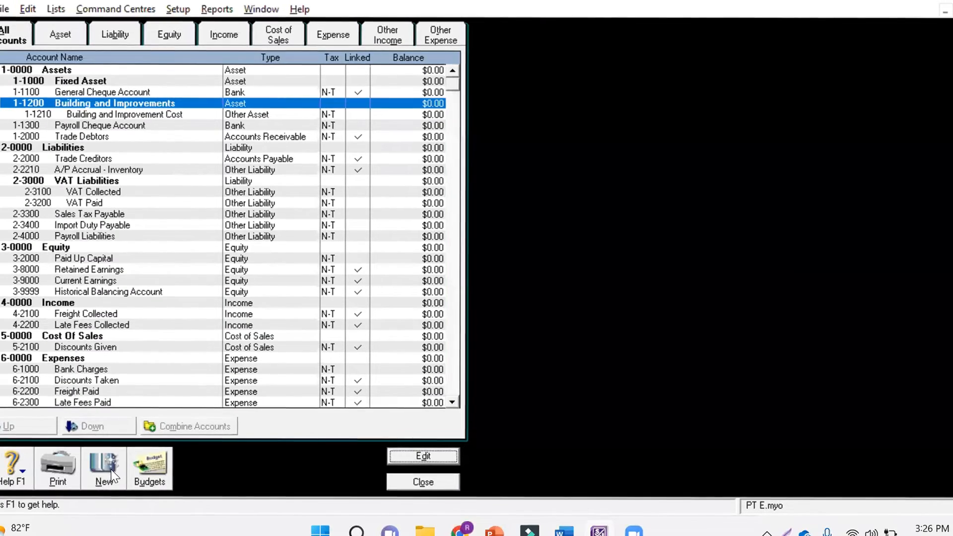
click(102, 467)
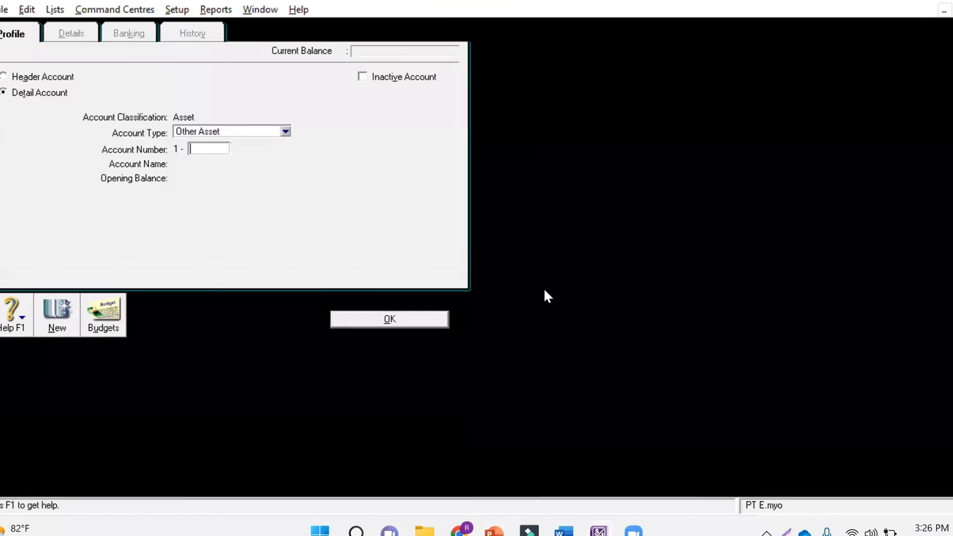
text(1220)
key(Tab)
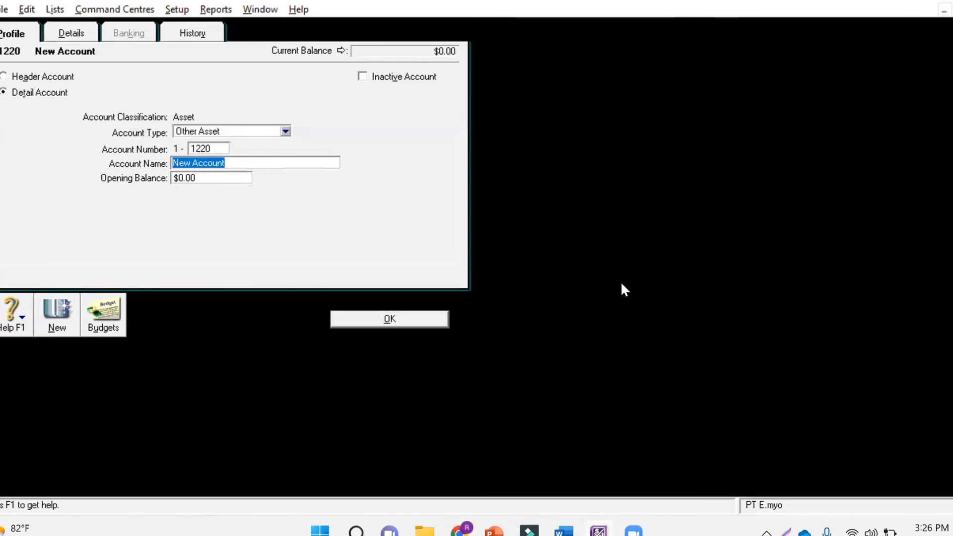
Step: Name account 1-1220 "Building and Imporvement Acc.D", review its tax and cash flow details, and save it
text(Buil)
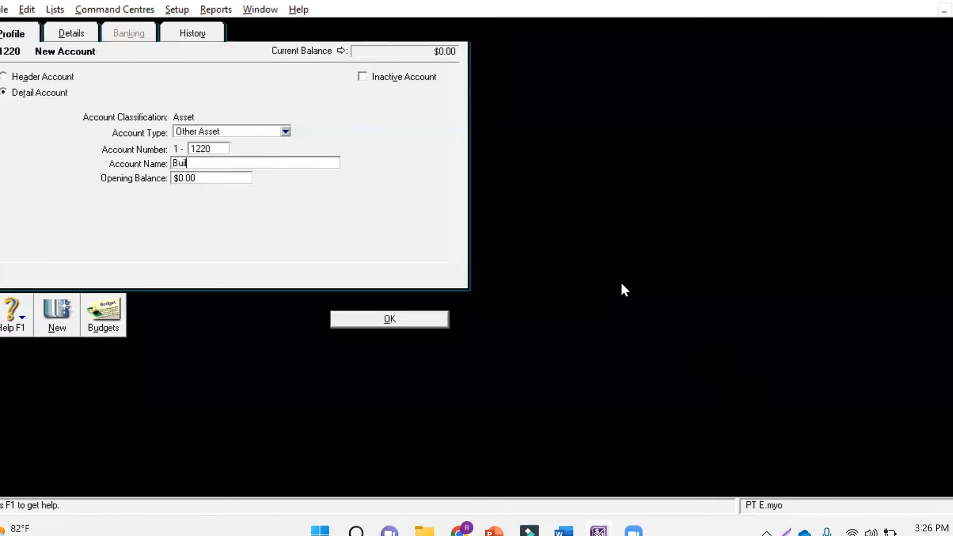
text(ding and Imporv)
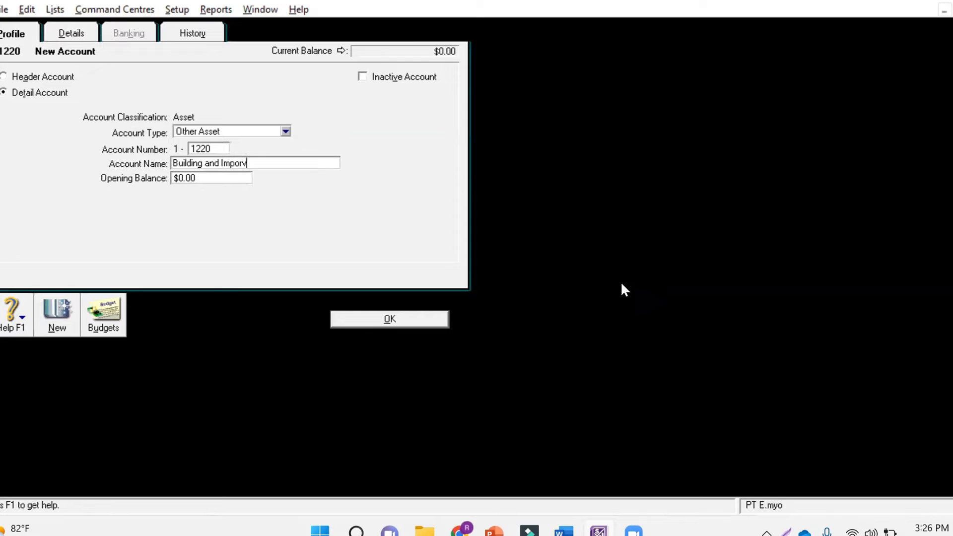
text(ement Acc)
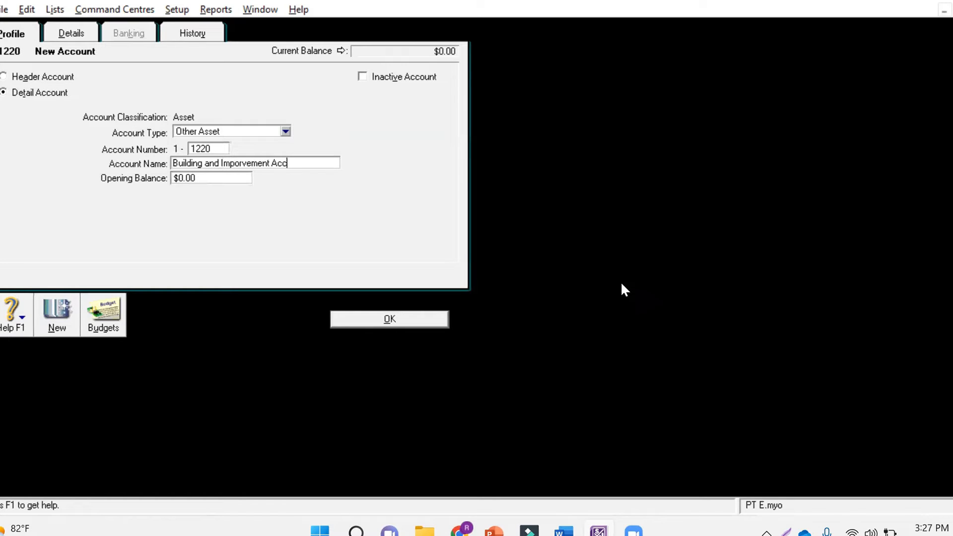
text( D)
key(BackSpace)
text(.D)
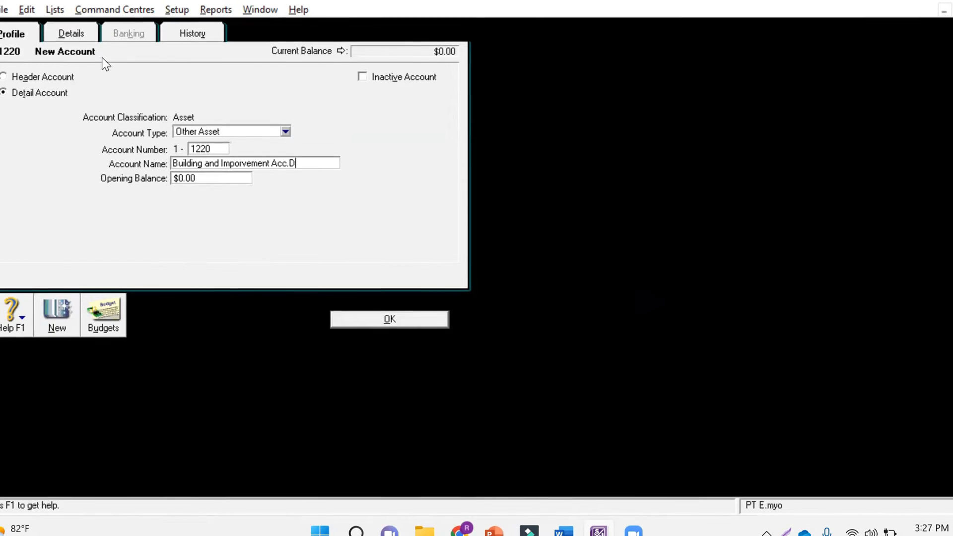
click(72, 32)
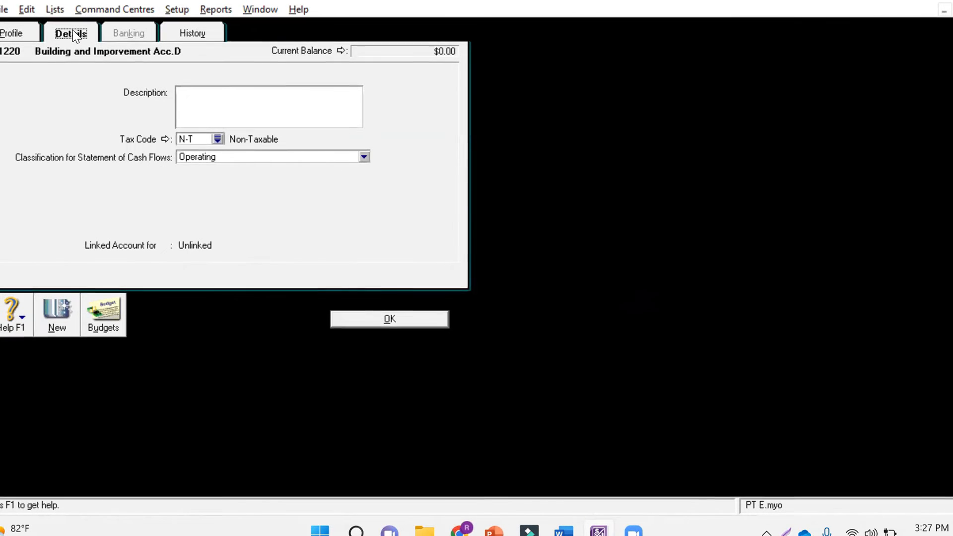
click(11, 33)
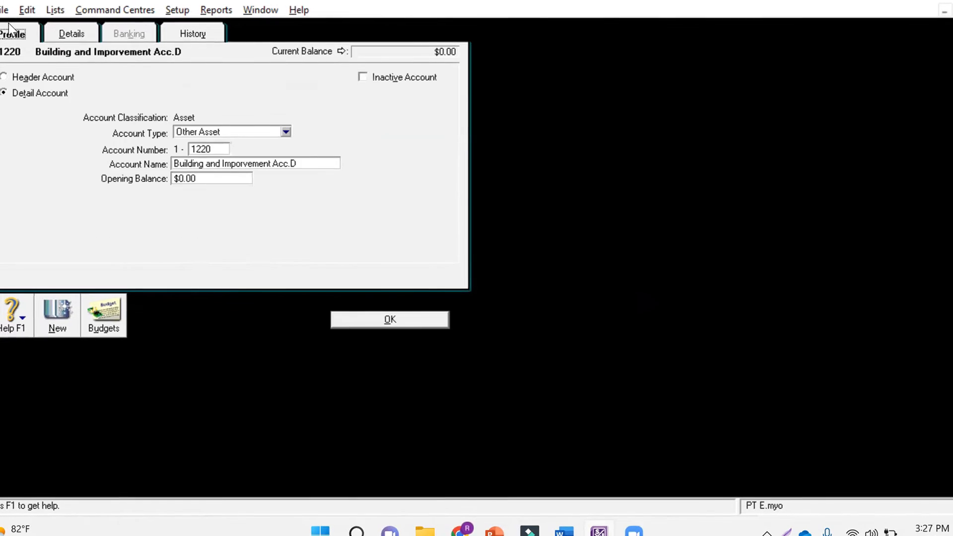
click(377, 322)
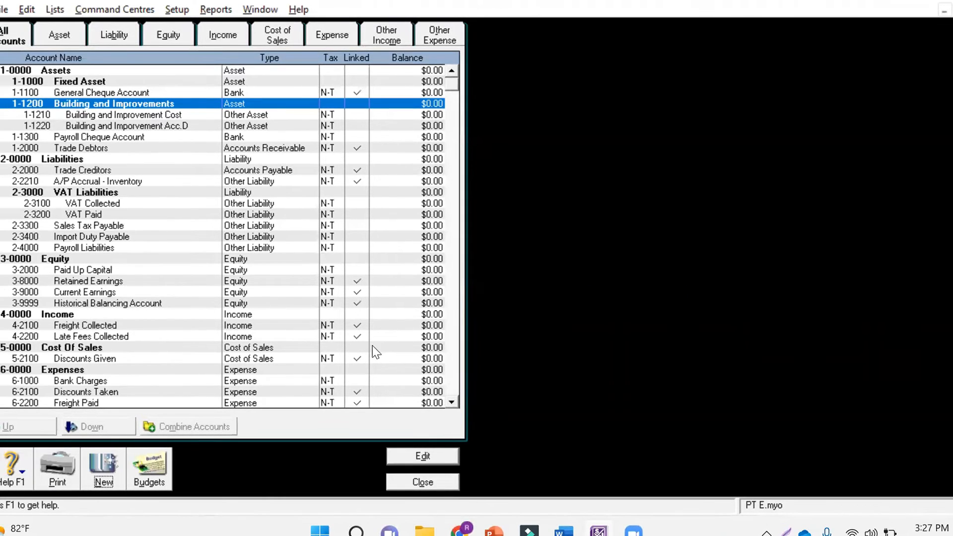
Step: Check the accounts against the case table and create a Bank detail account numbered 1-2110 and named Petty Cash
click(186, 127)
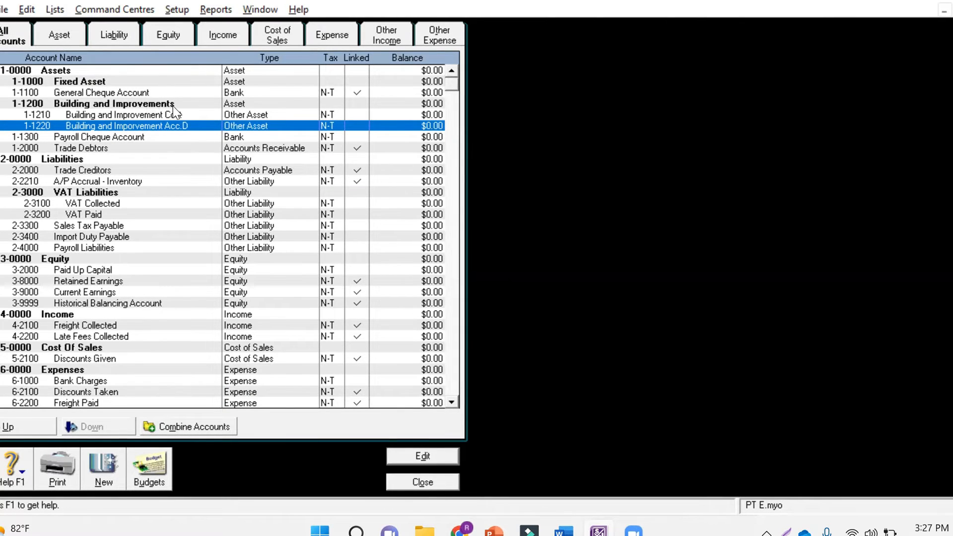
key(alt+Tab)
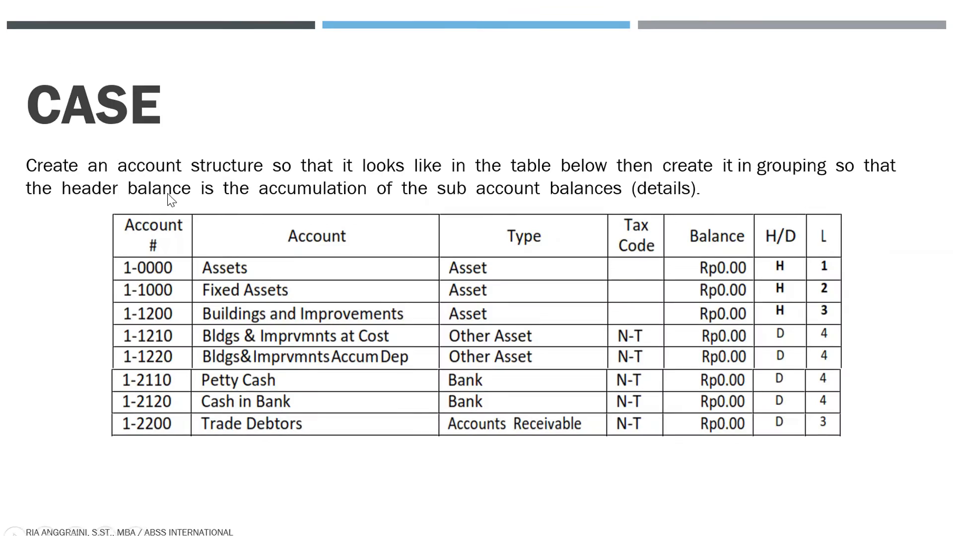
key(alt+Tab)
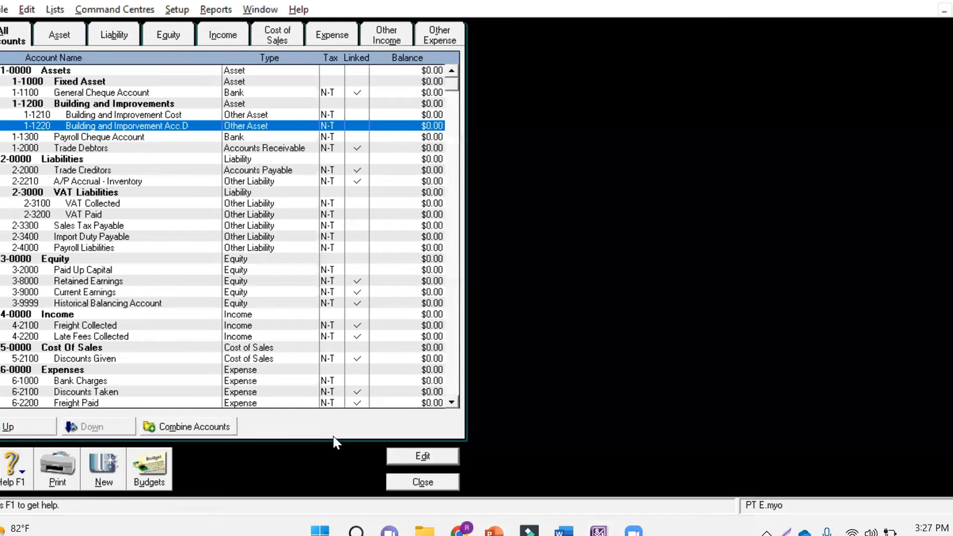
key(alt+Tab)
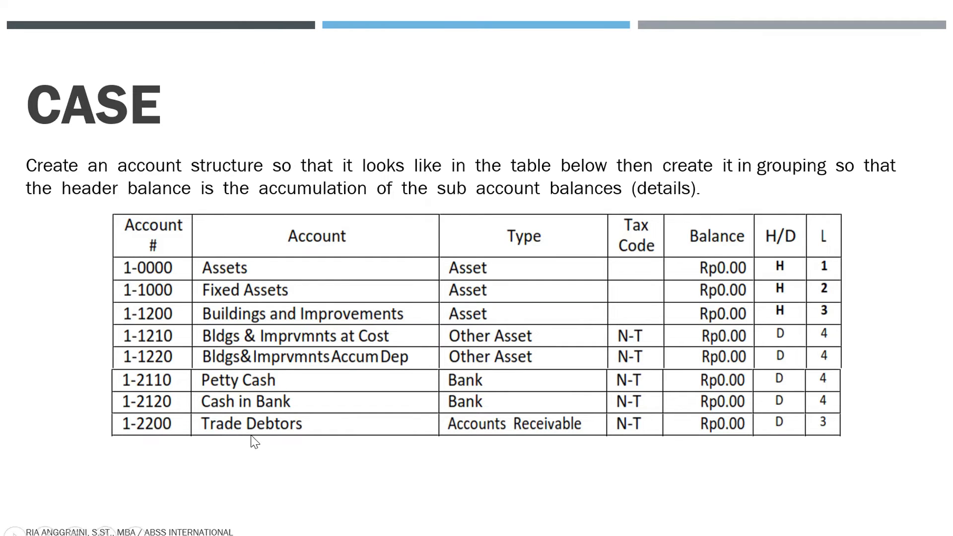
key(alt+Tab)
click(109, 475)
key(alt+Tab)
key(alt+Tab)
click(203, 146)
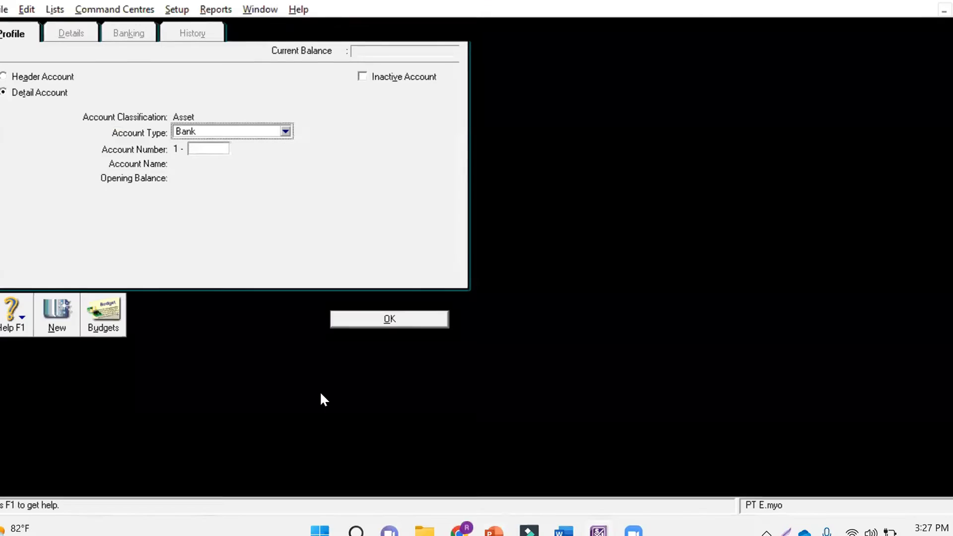
click(216, 148)
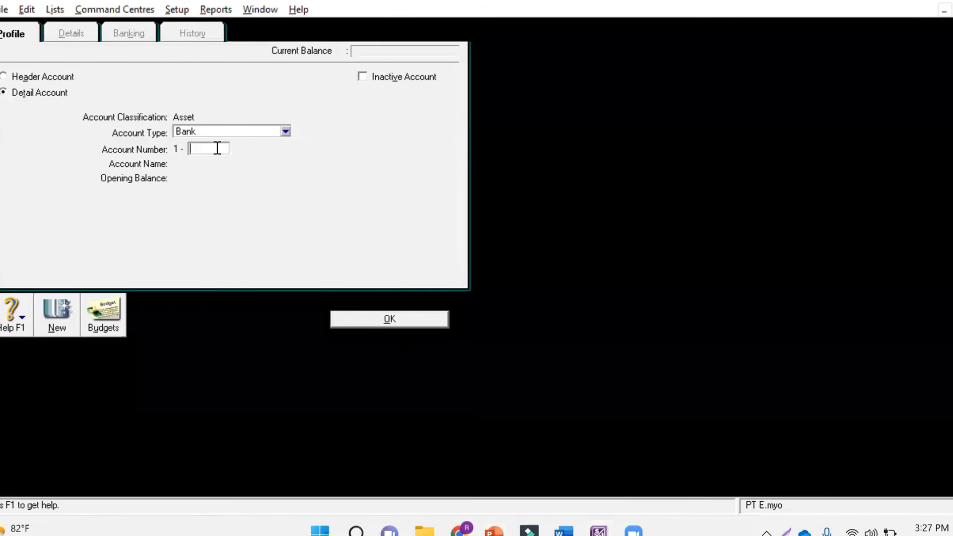
text(2110)
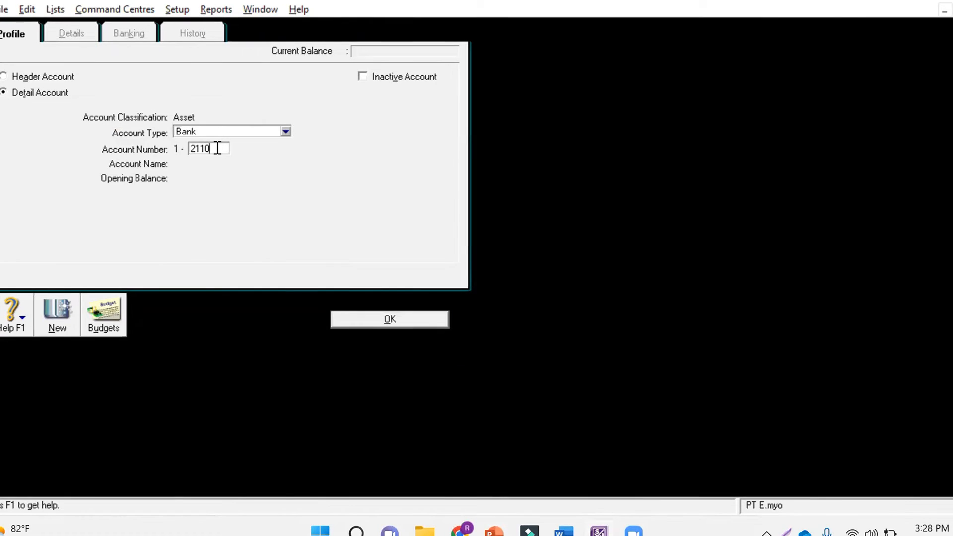
key(Tab)
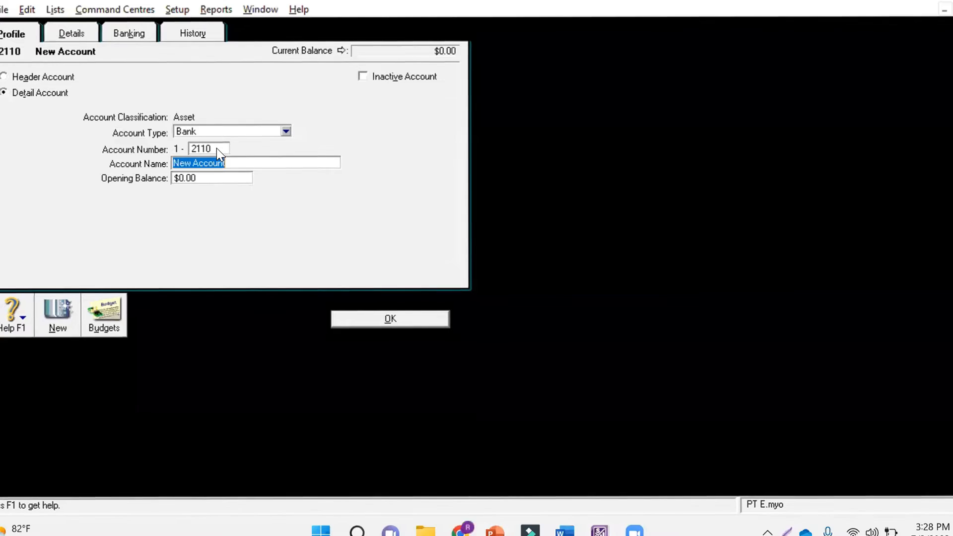
text(Petty Cash)
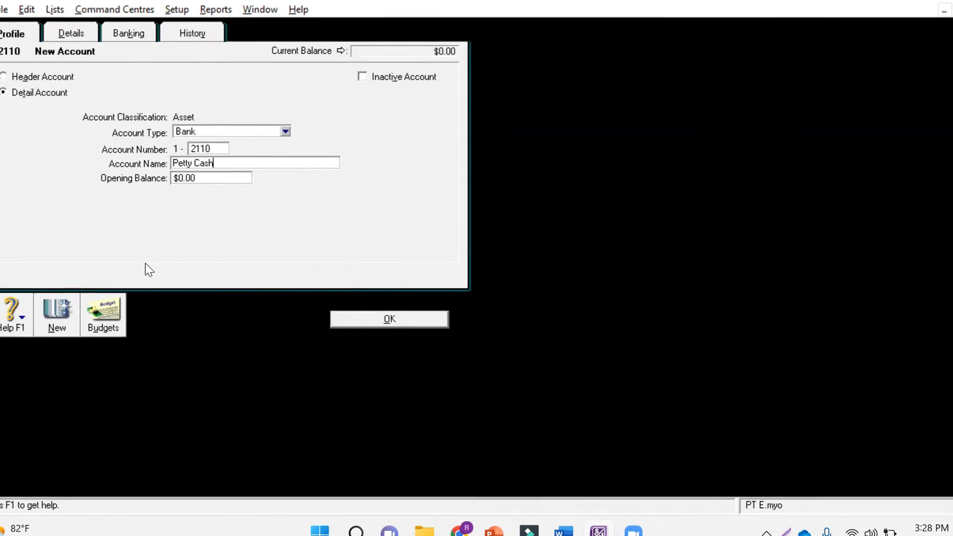
Step: Add another detail account of type Bank with the number 1-2120 and the name Cash in Bank
click(58, 312)
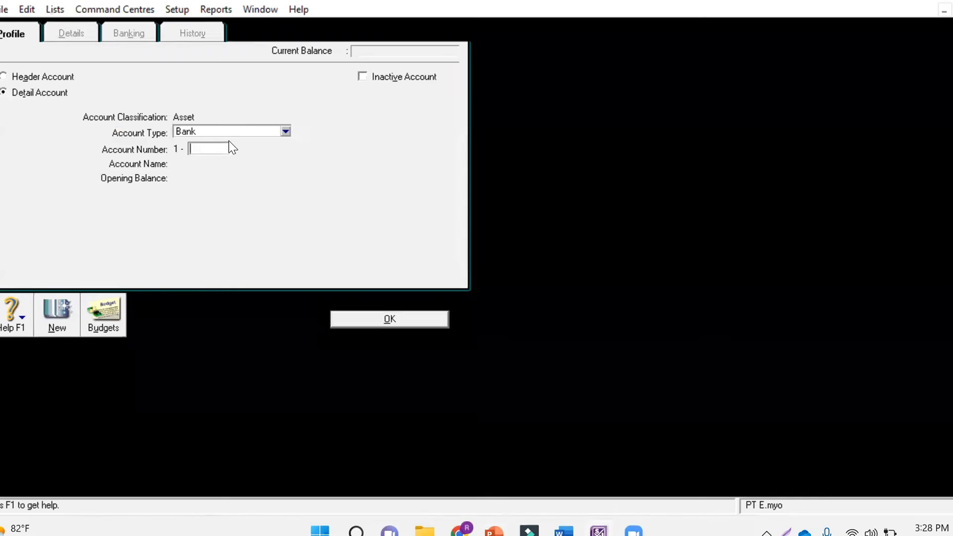
text(2120)
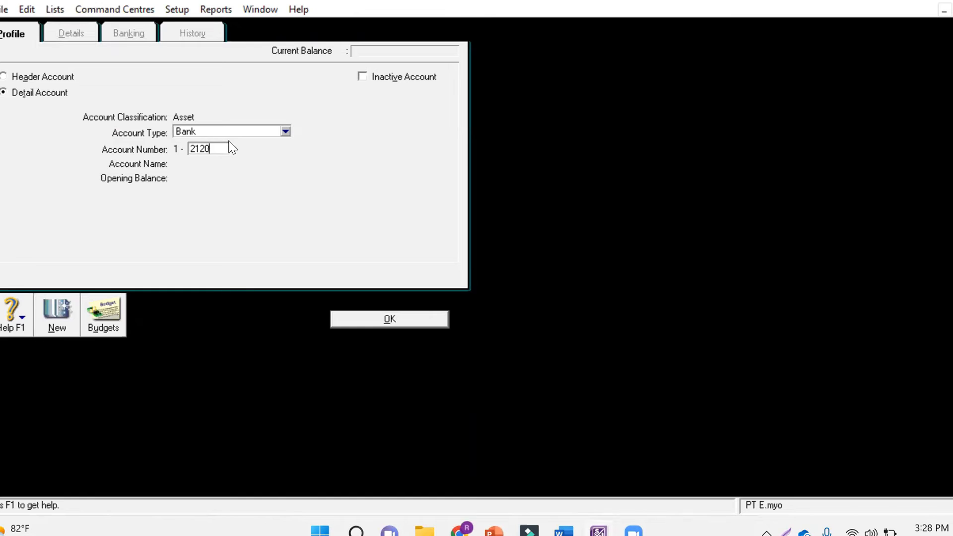
key(Tab)
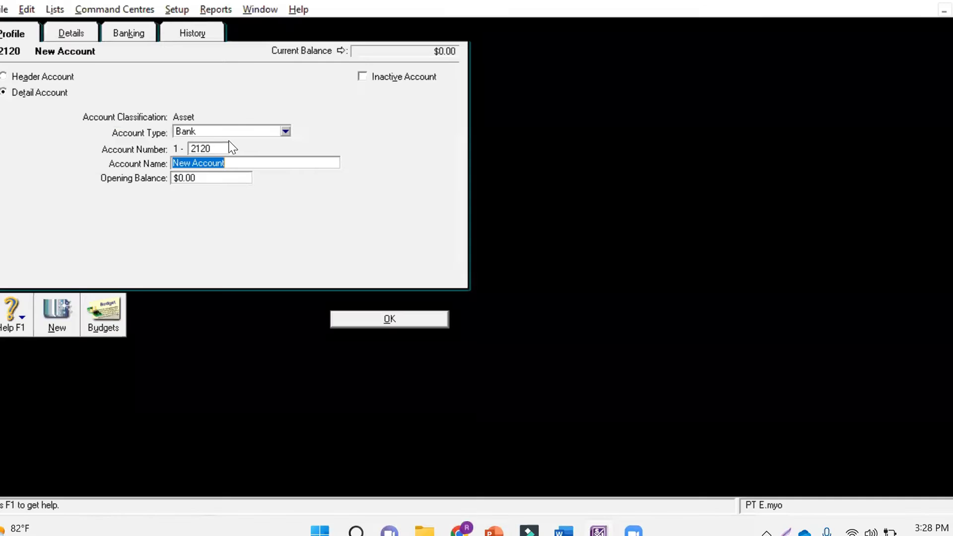
text(Ca)
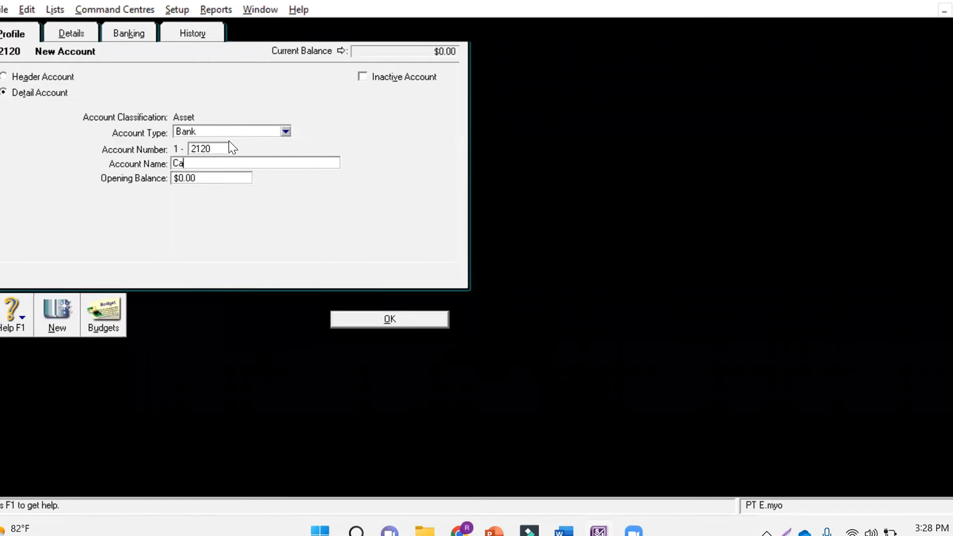
text(sh in Bank)
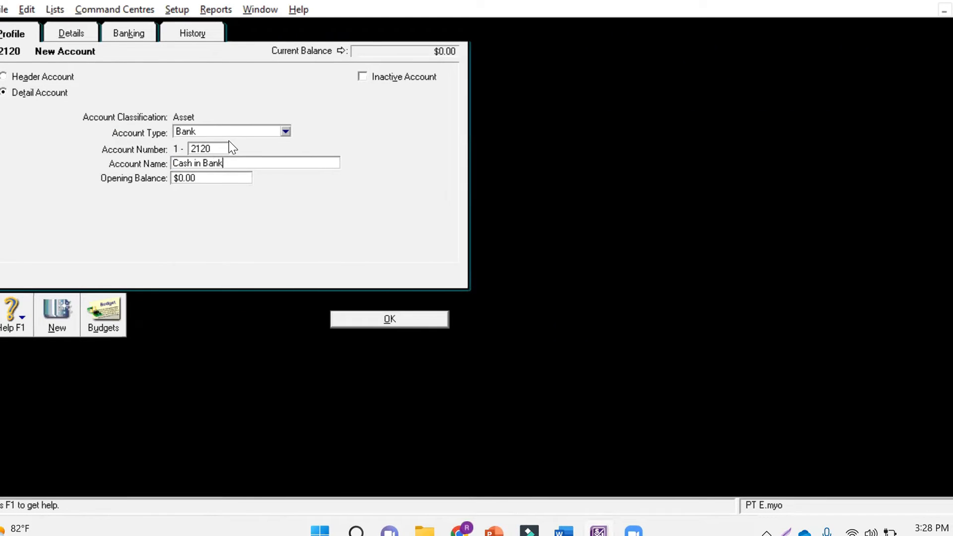
Step: Add a detail account of type Accounts Receivable numbered 1-2200 and named Trade Debtors, and save it
click(57, 313)
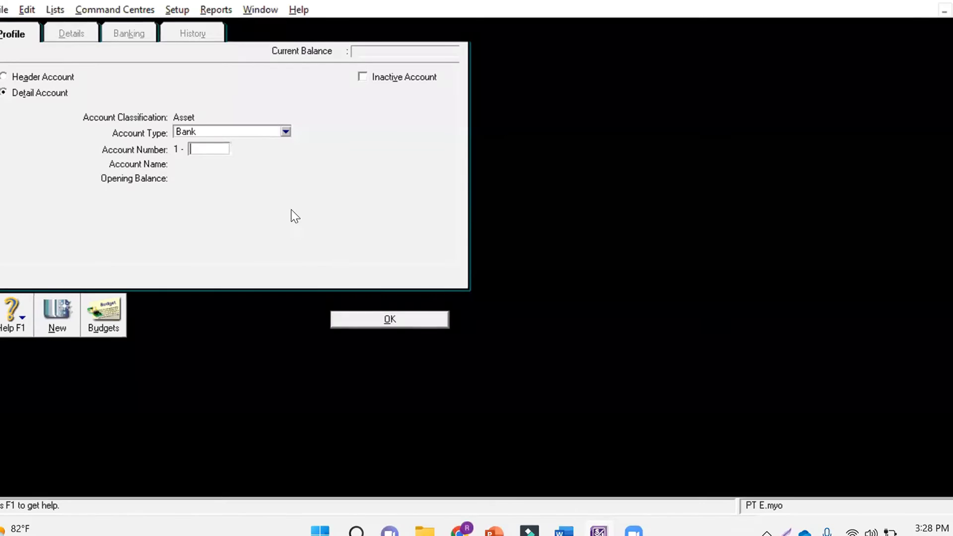
click(250, 131)
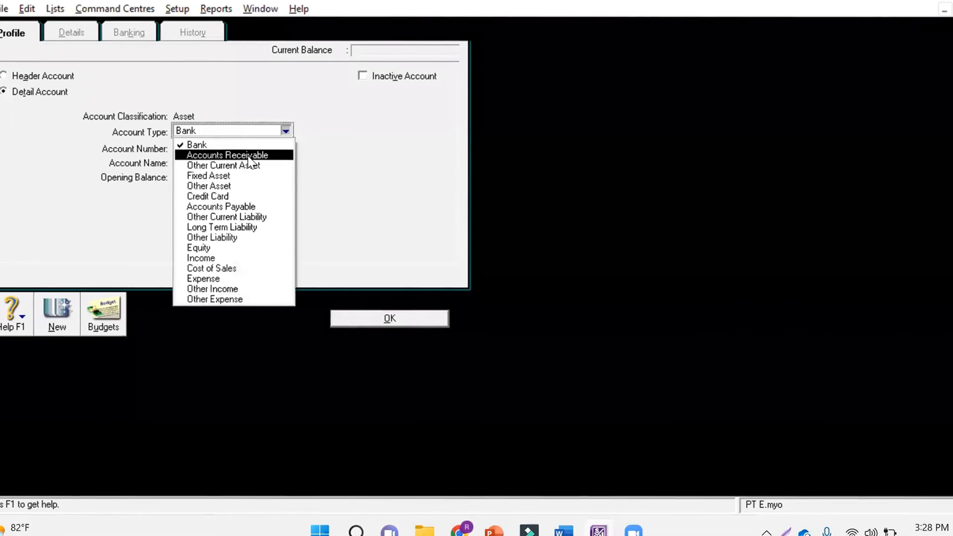
click(208, 152)
text(22)
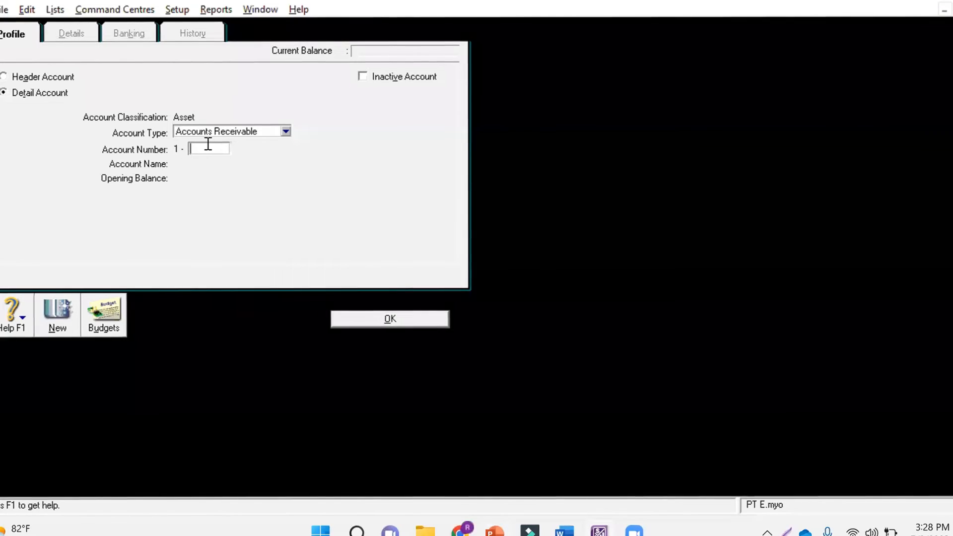
text(00)
key(Tab)
key(Tab)
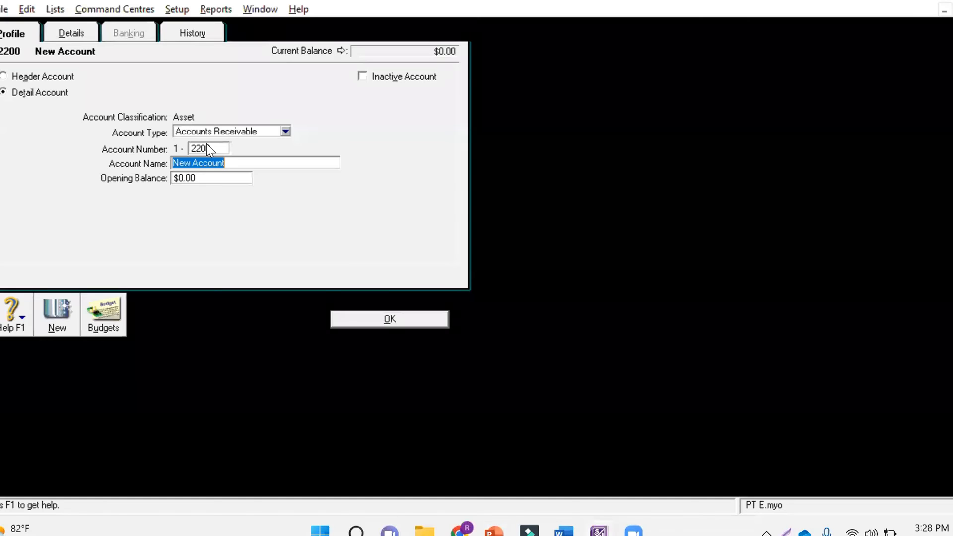
text(Tra)
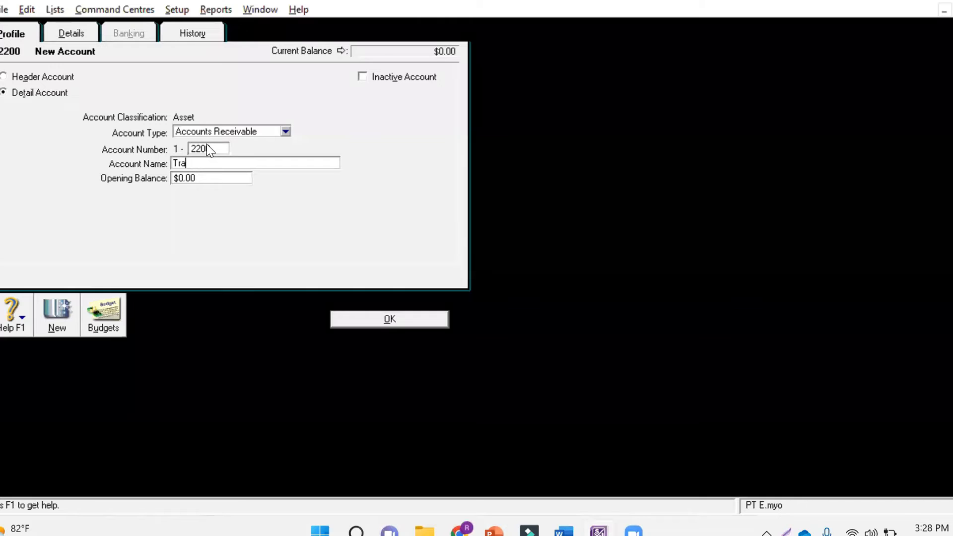
text(de Debto)
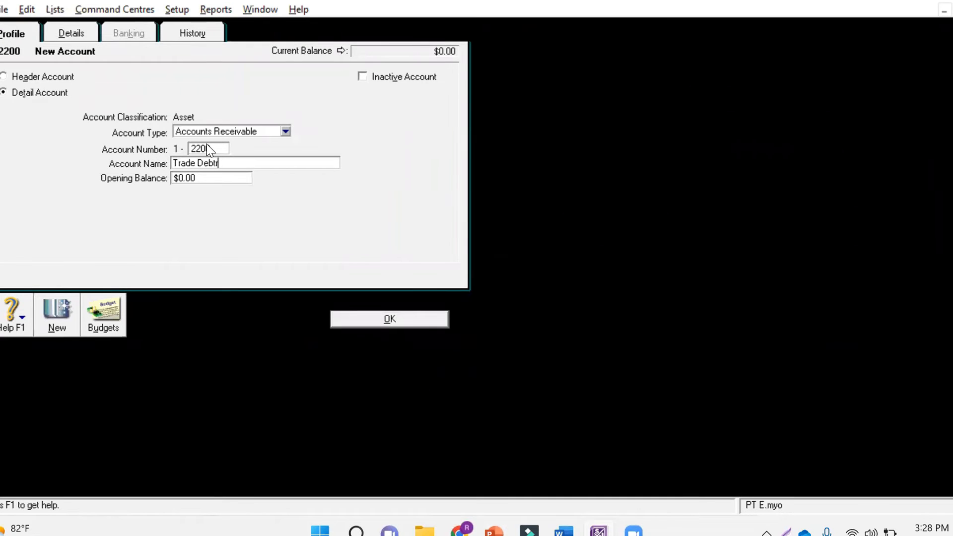
text(rs)
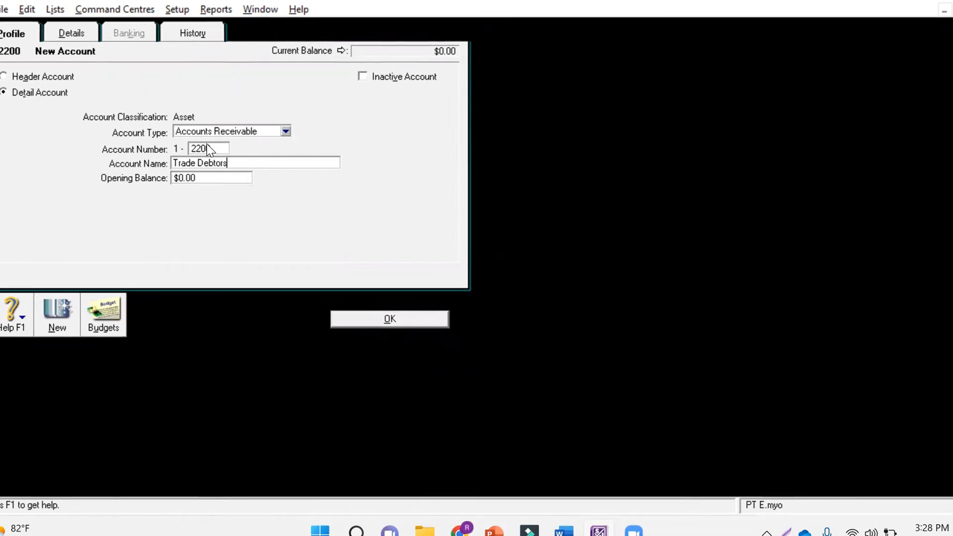
click(367, 319)
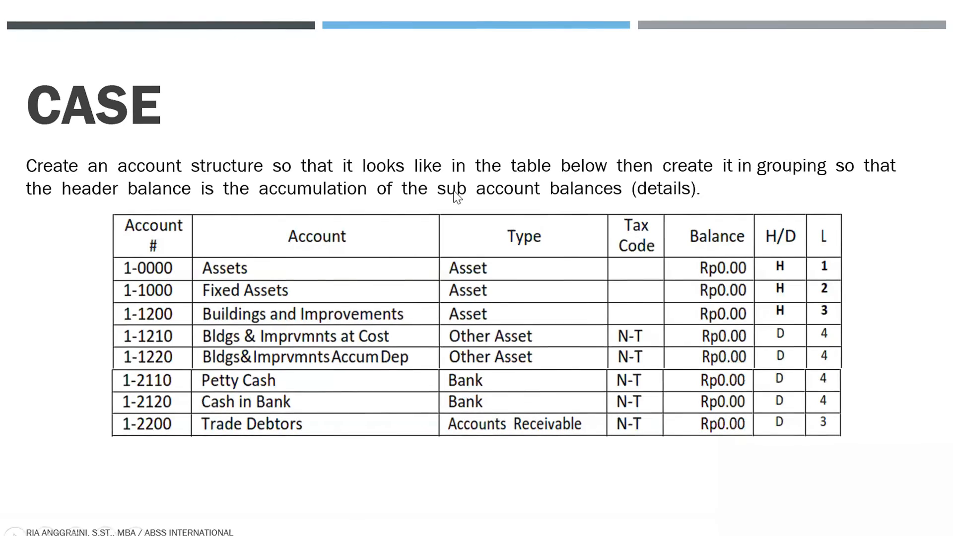
Step: Review the case slides covering the remaining account tables and the January 1, 2020 initial balances, and return to the ABSS Premier accounts list
click(210, 105)
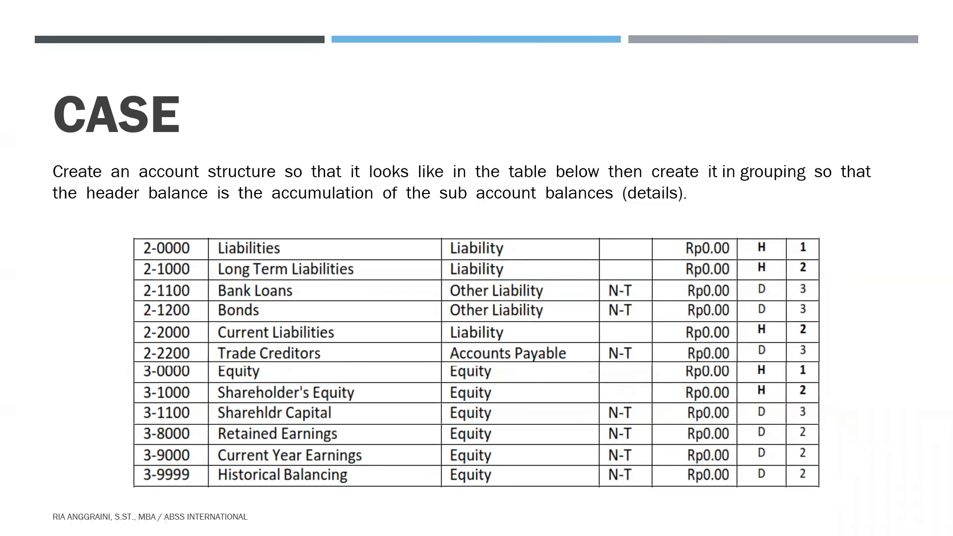
key(Right)
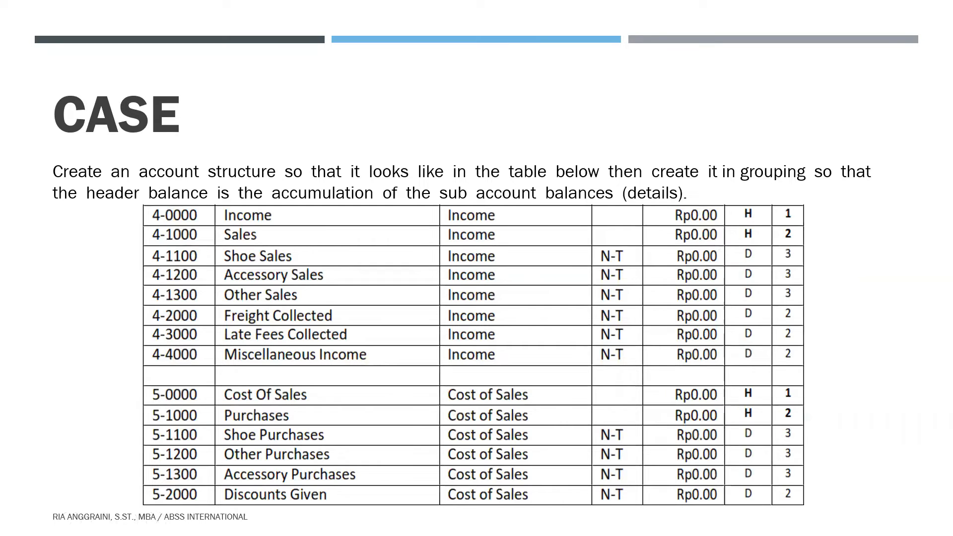
key(Right)
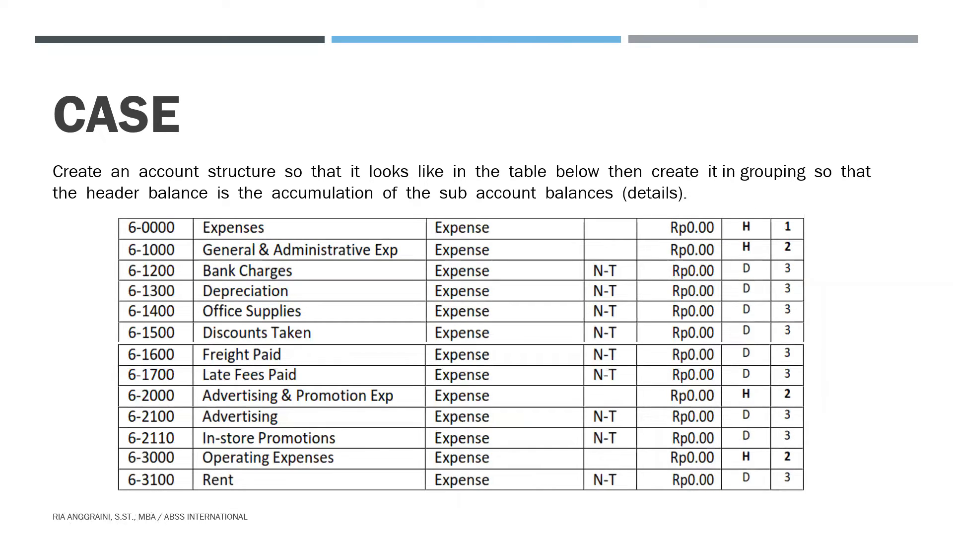
key(Right)
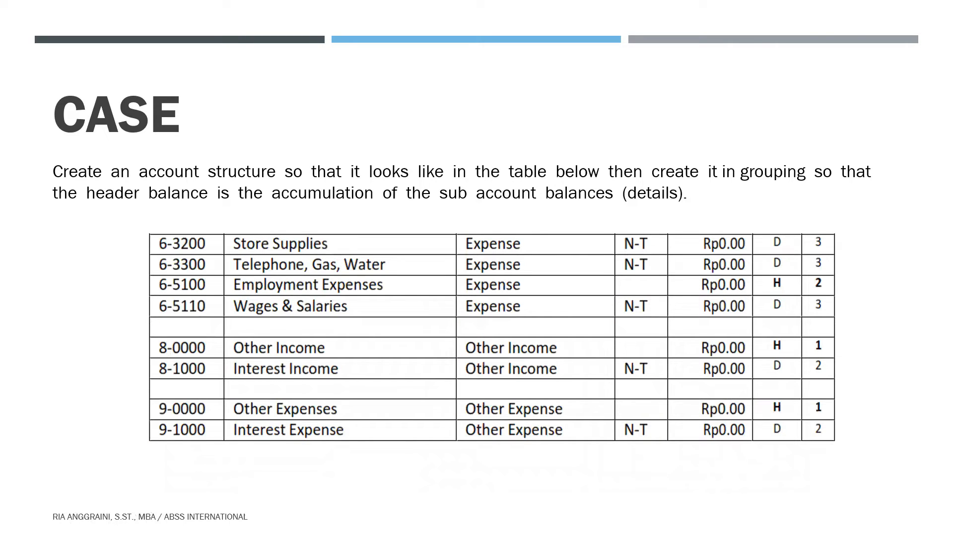
key(Right)
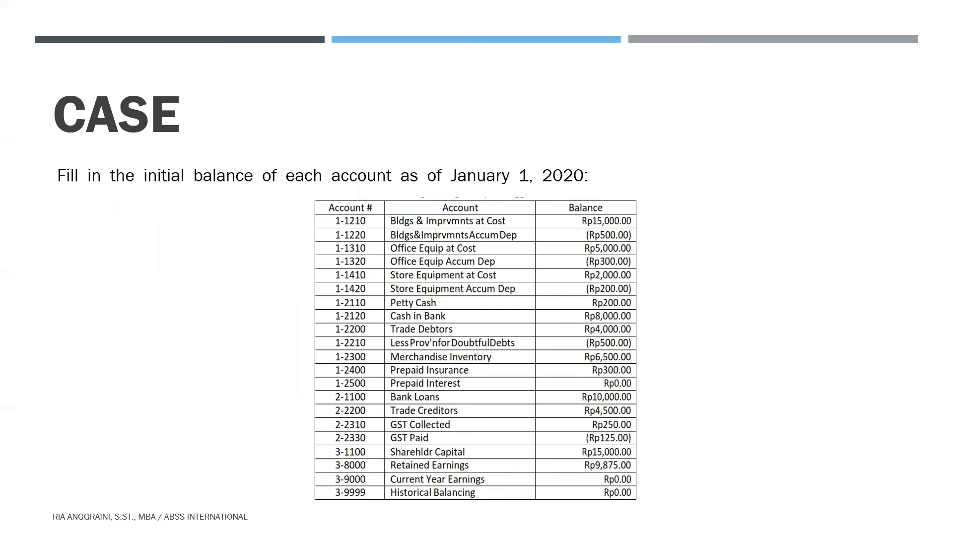
key(alt+Tab)
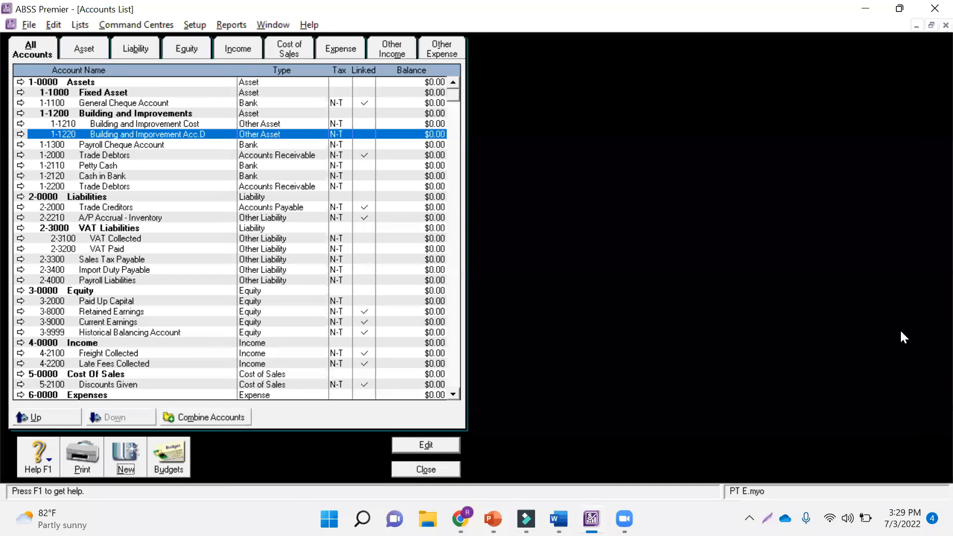
Step: Close the accounts list and open the account opening balances setup
click(450, 469)
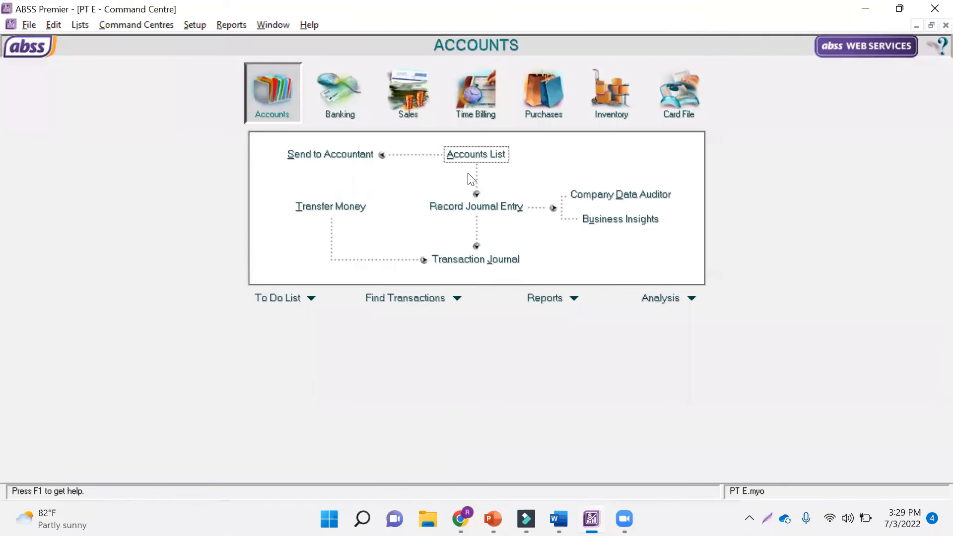
click(193, 25)
mouse_move(267, 58)
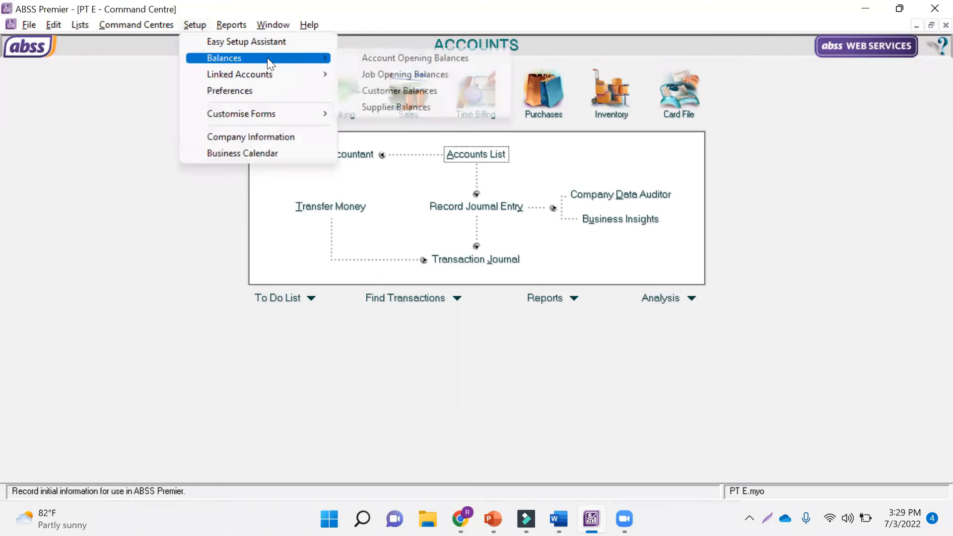
click(362, 58)
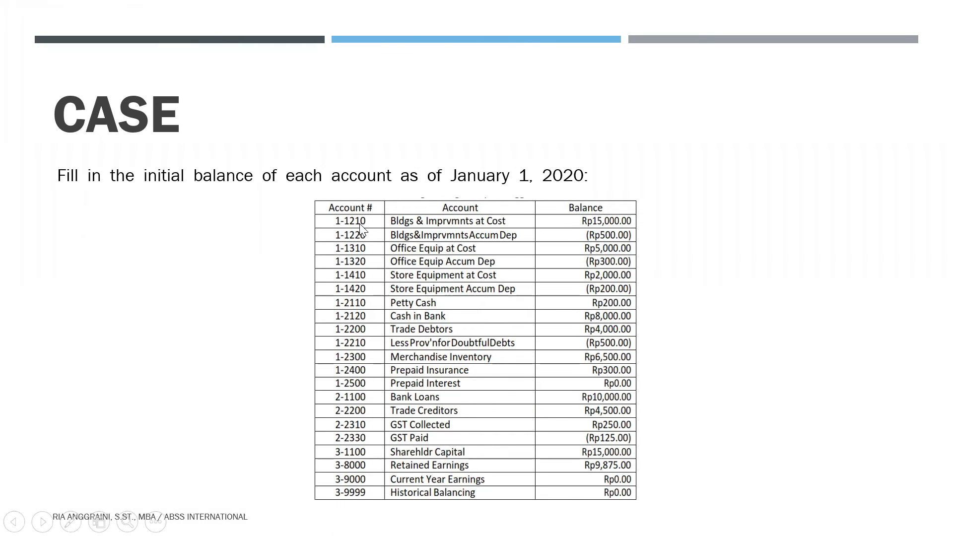
Step: Check the case slide's balance table and set the opening balance of account 1-1210 Building and Improvement Cost to 15000
key(alt+Tab)
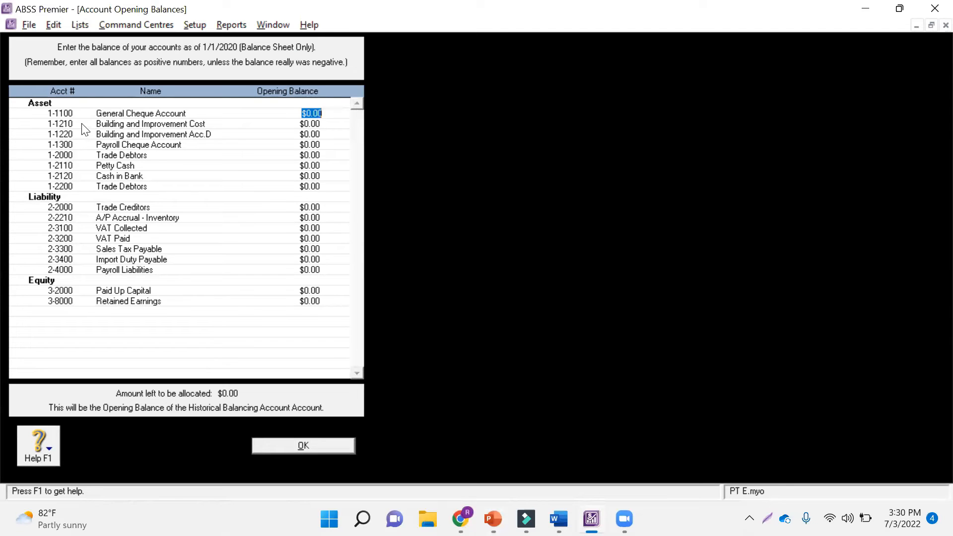
click(303, 124)
key(alt+Tab)
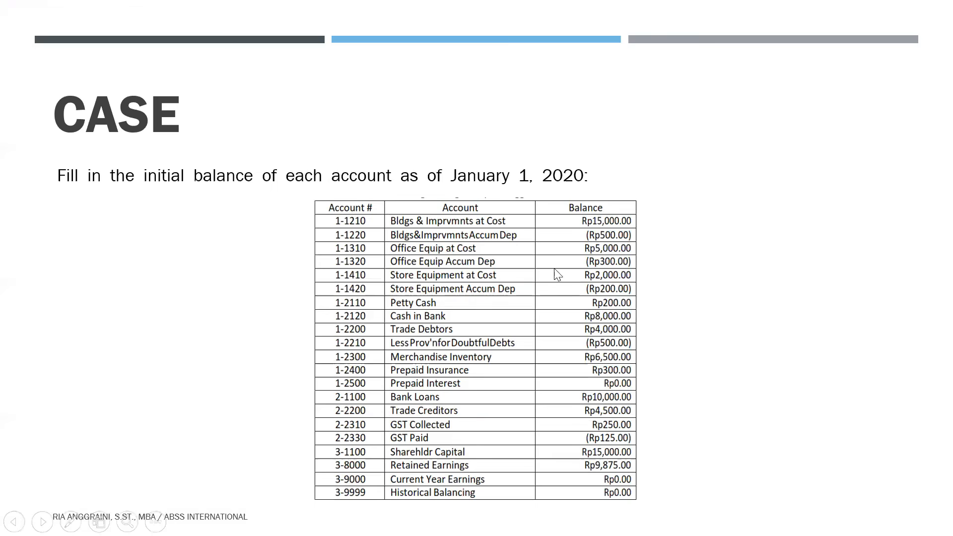
key(alt+Tab)
text(15000)
key(Tab)
Step: Set the opening balance of the 1-1220 accumulated depreciation account to -500 per the case table, and return to the case slide
key(alt+Tab)
key(alt+Tab)
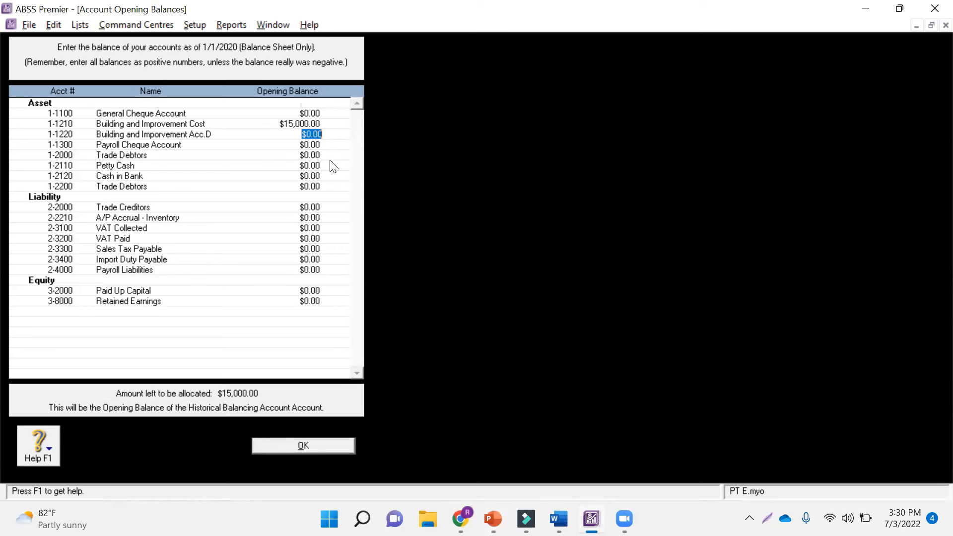
text(-500)
key(Tab)
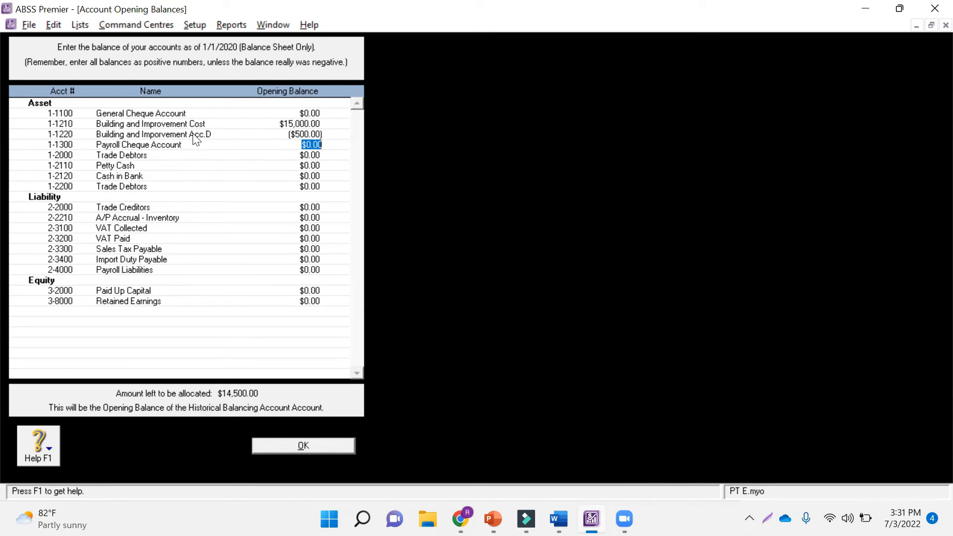
key(alt+Tab)
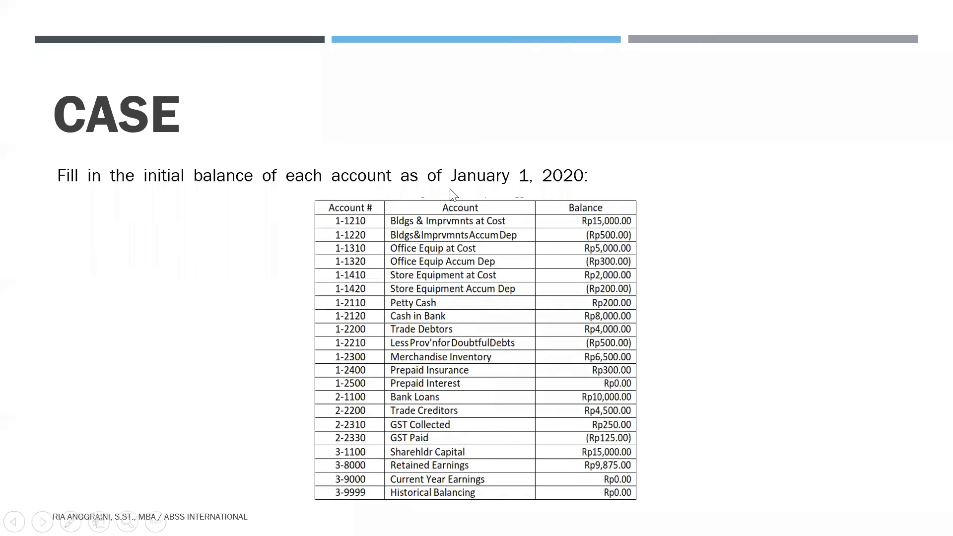